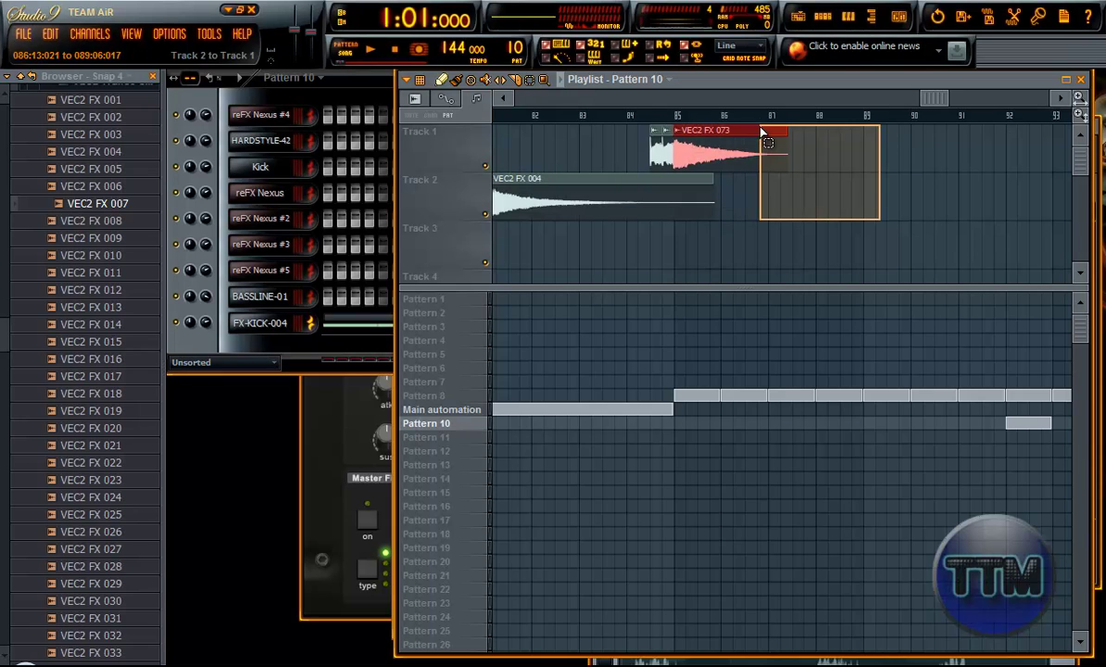
Step: Place a copy of the VEC2 FX 073 clip at bar 93 on Track 1 and play that transition
{"action": "left_click_drag", "start_coordinate": [934, 100], "coordinate": [961, 100]}
{"action": "left_click_drag", "start_coordinate": [508, 153], "coordinate": [825, 154]}
{"action": "left_click", "coordinate": [670, 120]}
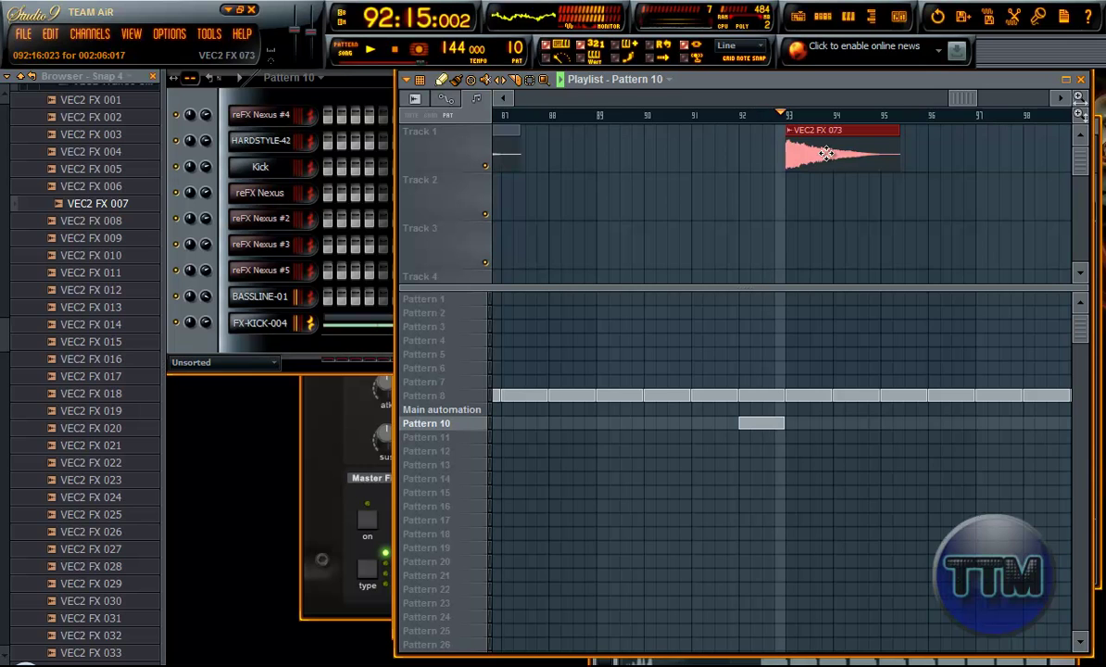
{"action": "left_click_drag", "start_coordinate": [960, 100], "coordinate": [910, 99]}
{"action": "scroll", "coordinate": [858, 193], "scroll_direction": "down", "scroll_amount": 3}
{"action": "key", "text": "space"}
Step: Select Pattern 11 for editing and expand the SNARES sample folder of the Vengeance Essential pack
{"action": "left_click", "coordinate": [432, 439]}
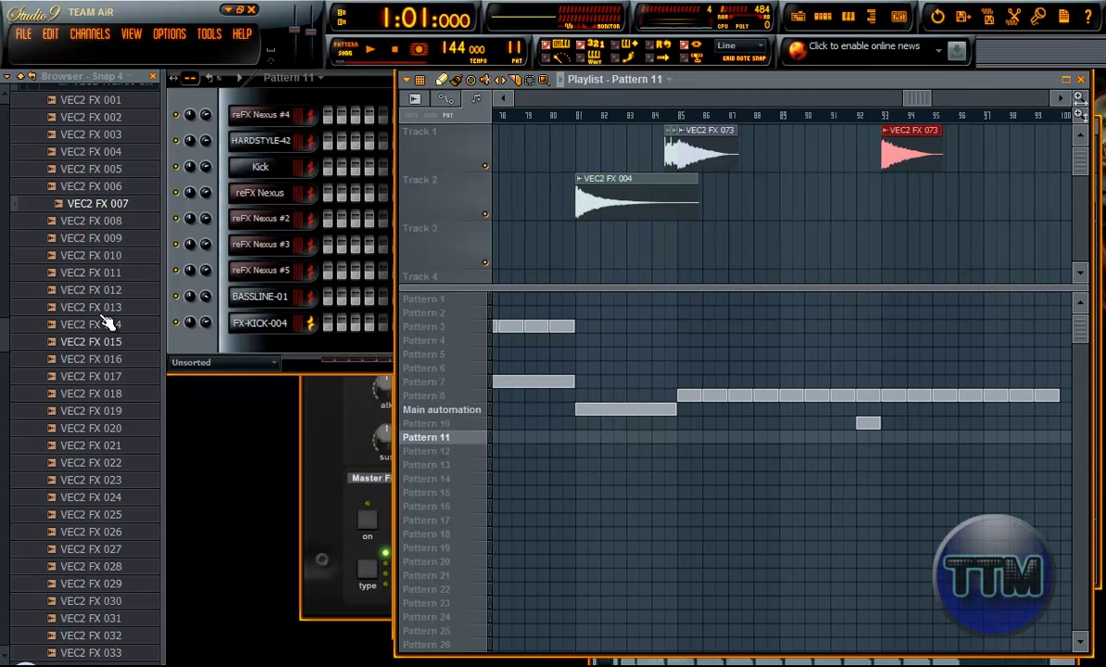
{"action": "scroll", "coordinate": [5, 320], "scroll_direction": "up", "scroll_amount": 4}
{"action": "left_click", "coordinate": [74, 281]}
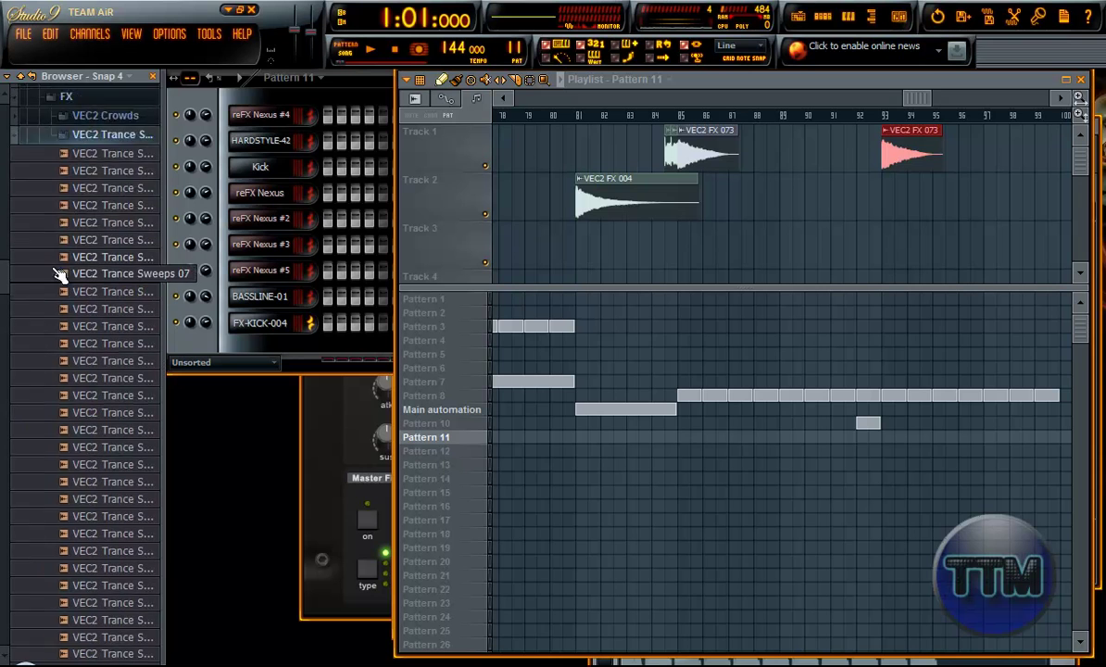
{"action": "left_click", "coordinate": [84, 93]}
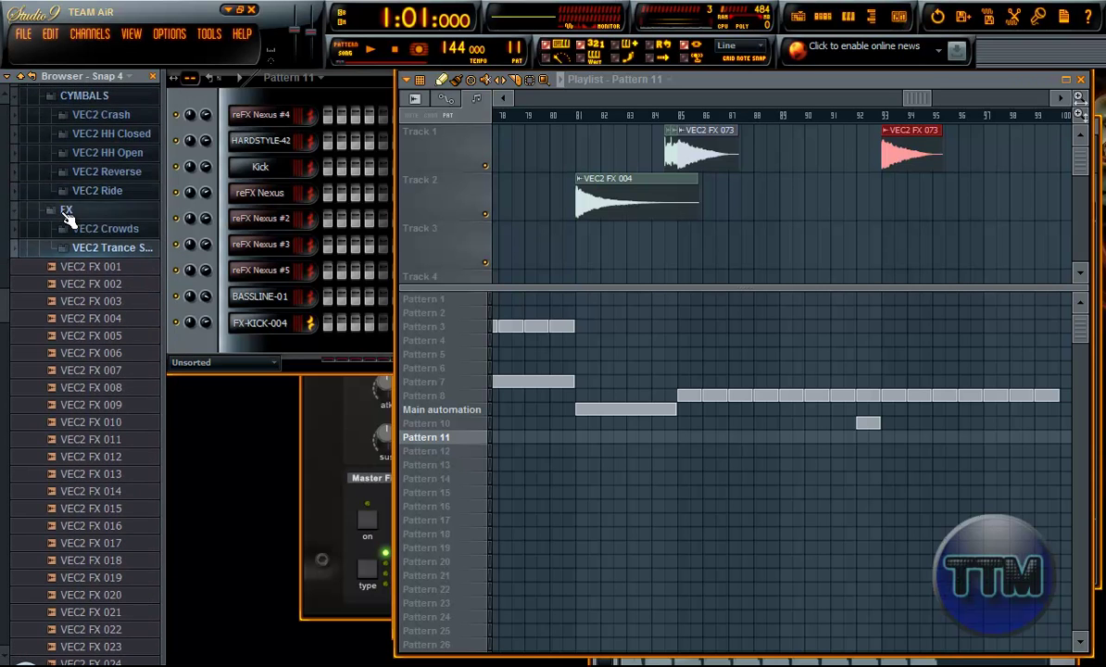
{"action": "left_click", "coordinate": [62, 217]}
{"action": "scroll", "coordinate": [88, 297], "scroll_direction": "up", "scroll_amount": 3}
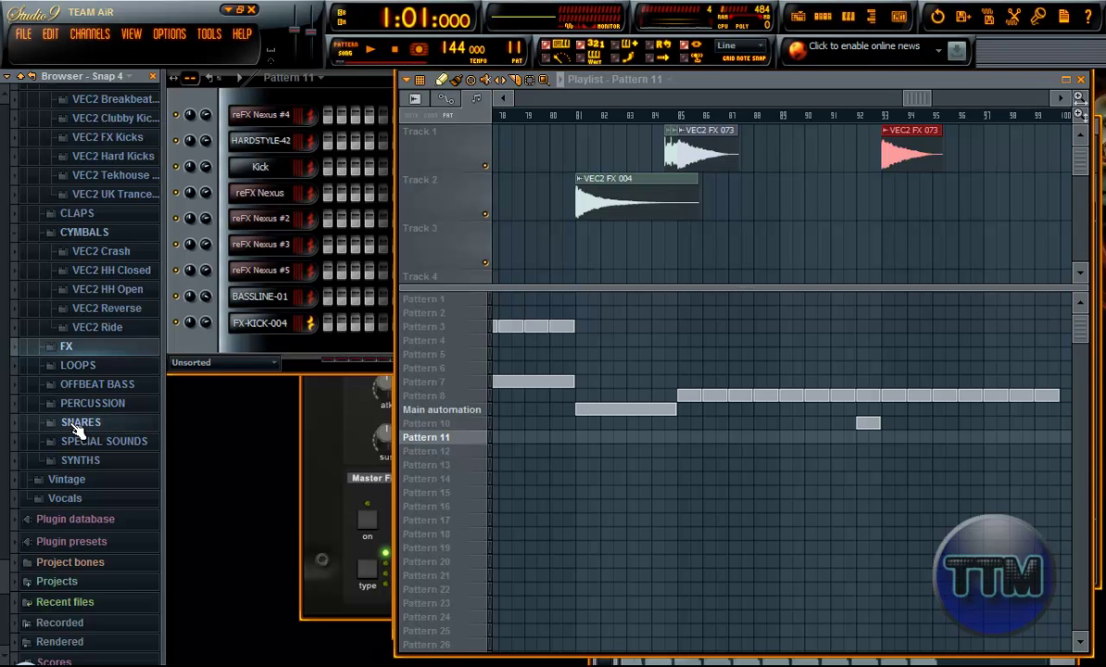
{"action": "left_click", "coordinate": [76, 422]}
{"action": "left_click", "coordinate": [93, 94]}
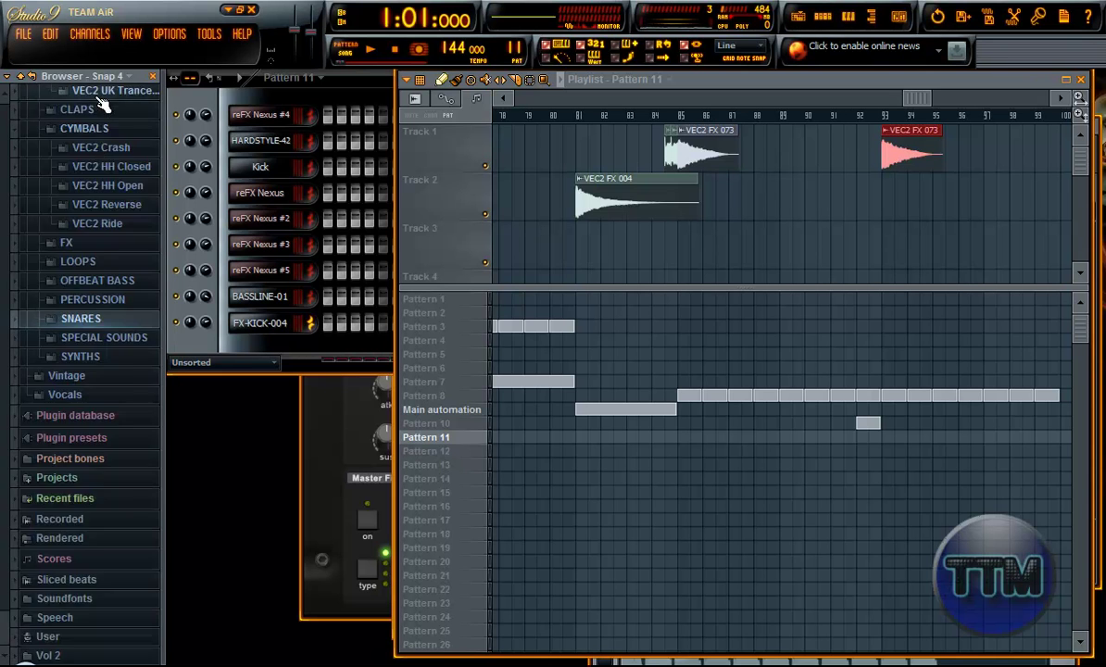
{"action": "scroll", "coordinate": [108, 421], "scroll_direction": "up", "scroll_amount": 3}
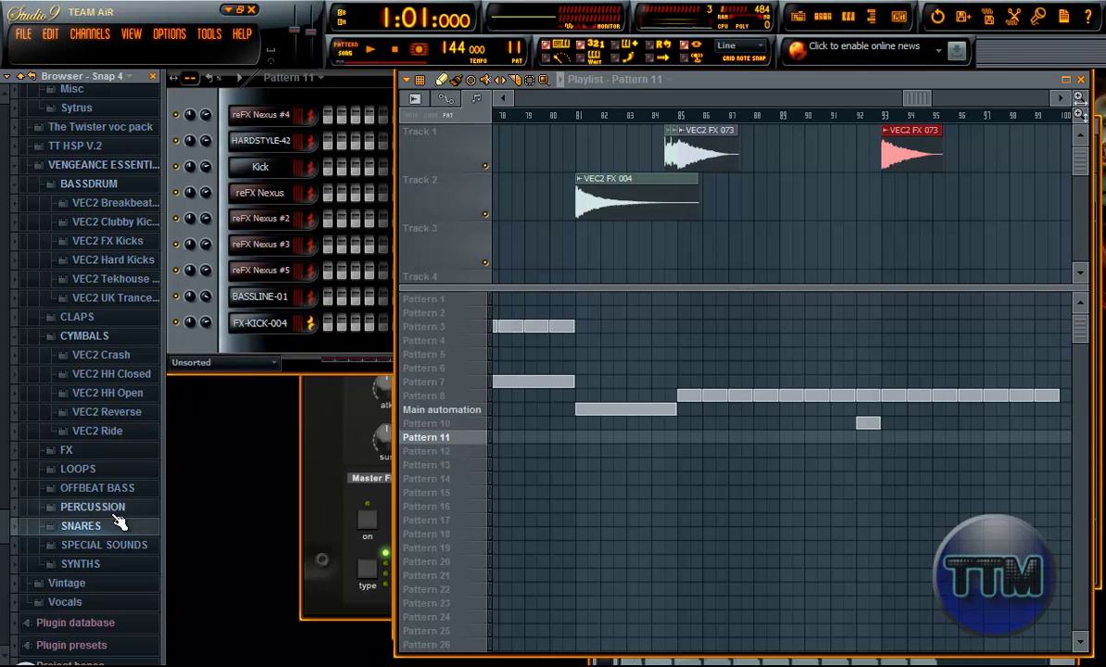
{"action": "left_click", "coordinate": [74, 524]}
Step: Audition the VEC2 Snares samples from 002 to 013, comparing 010 and 013 repeatedly
{"action": "left_click", "coordinate": [93, 129]}
{"action": "left_click", "coordinate": [83, 146]}
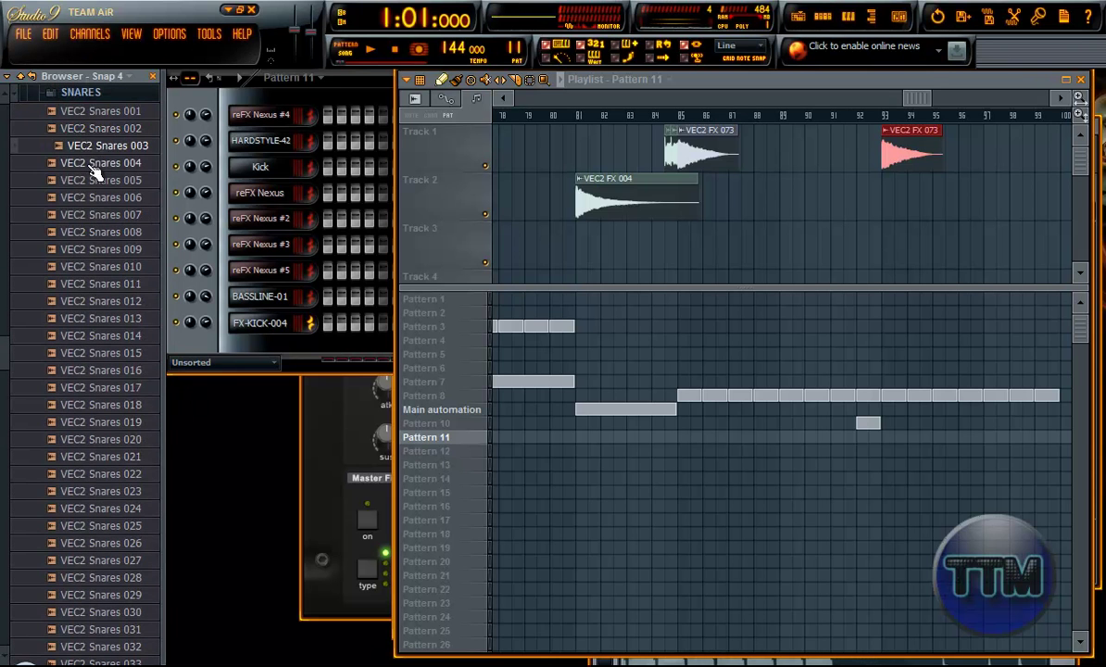
{"action": "left_click", "coordinate": [93, 219]}
{"action": "left_click", "coordinate": [93, 250]}
{"action": "left_click", "coordinate": [94, 266]}
{"action": "left_click", "coordinate": [94, 284]}
{"action": "left_click", "coordinate": [98, 318]}
{"action": "left_click", "coordinate": [94, 267]}
{"action": "left_click", "coordinate": [96, 301]}
{"action": "left_click", "coordinate": [102, 318]}
{"action": "left_click", "coordinate": [92, 267]}
{"action": "left_click", "coordinate": [93, 320]}
Step: Add VEC2 Snares 013 as a new channel and fill it on each 4 steps in Pattern 11
{"action": "left_click_drag", "start_coordinate": [96, 322], "coordinate": [255, 352]}
{"action": "right_click", "coordinate": [278, 348]}
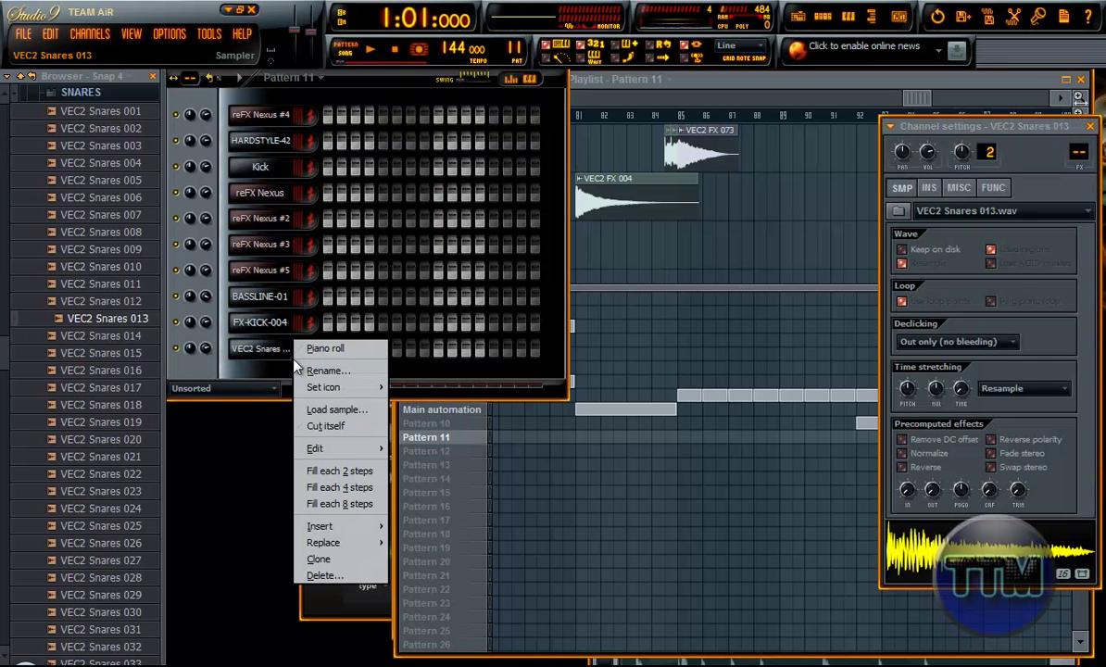
{"action": "left_click", "coordinate": [336, 487]}
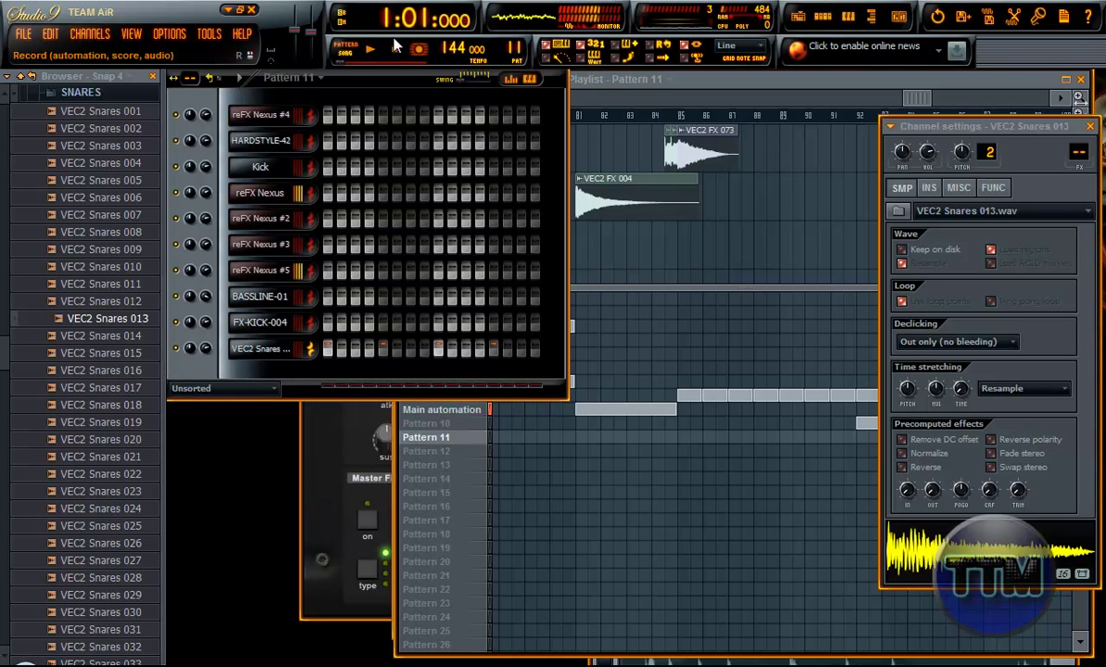
Step: Paint consecutive Pattern 11 clips in the playlist from bar 85 through bar 99
{"action": "left_click", "coordinate": [742, 85]}
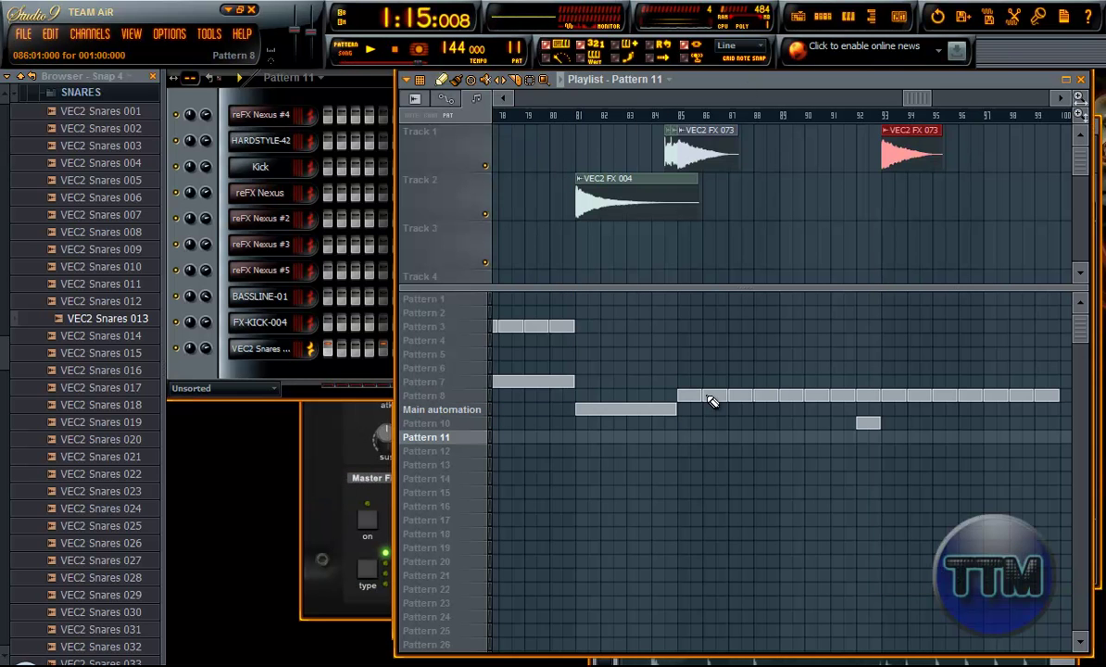
{"action": "left_click", "coordinate": [685, 439]}
{"action": "left_click_drag", "start_coordinate": [704, 440], "coordinate": [1056, 443]}
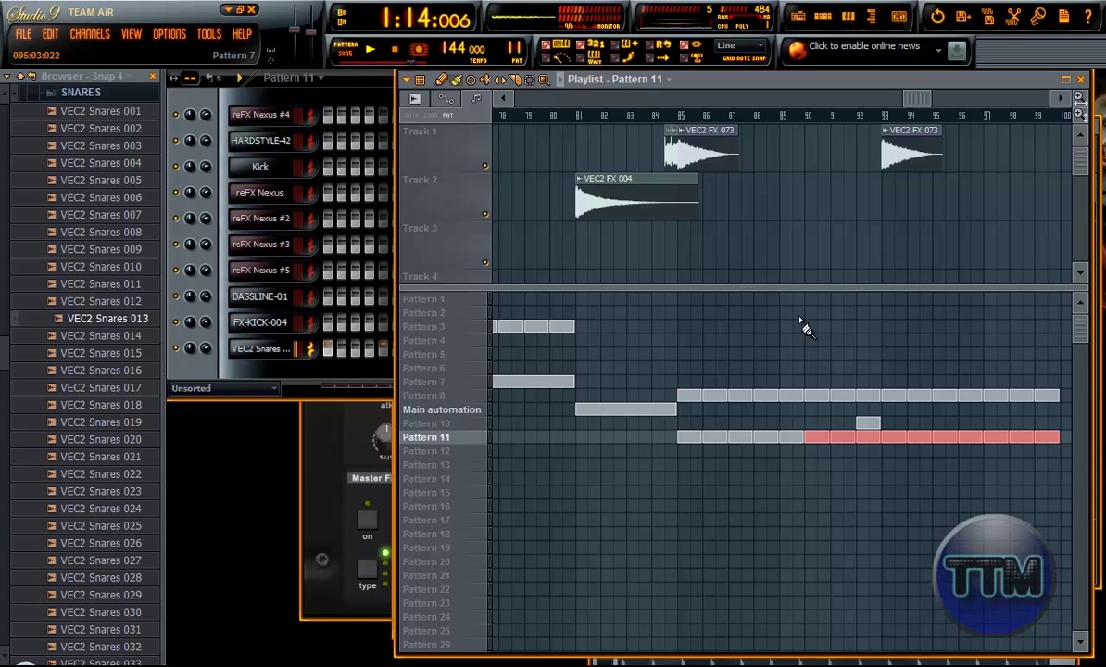
Step: Play the arrangement from about bar 83 to hear the snare with the other patterns
{"action": "left_click", "coordinate": [927, 98]}
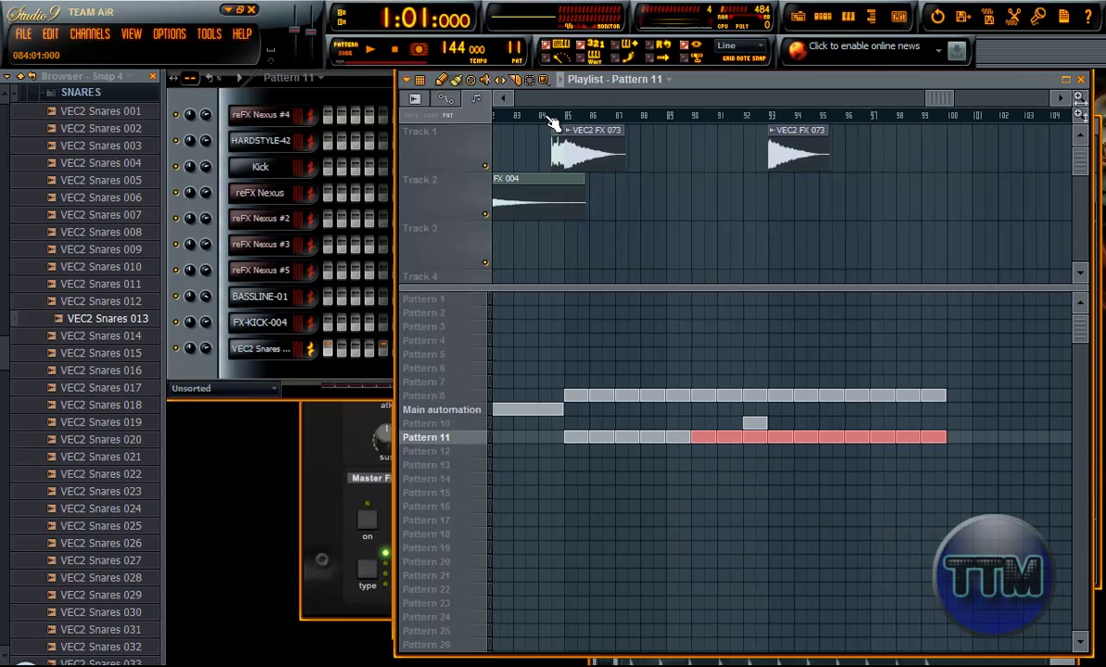
{"action": "left_click", "coordinate": [534, 118]}
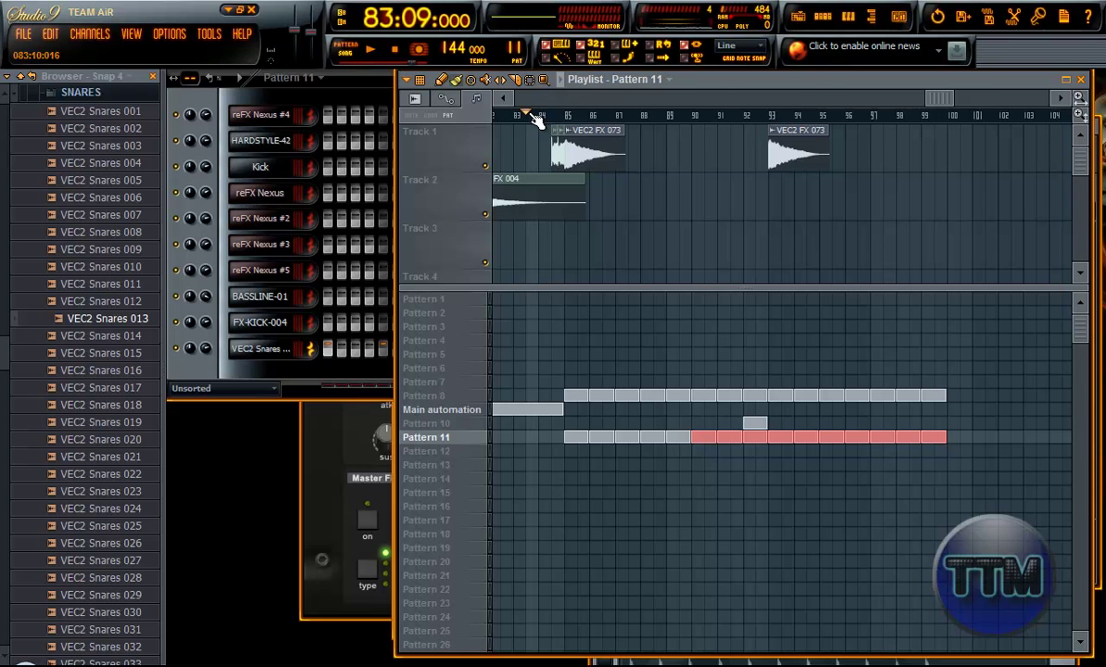
{"action": "left_click_drag", "start_coordinate": [947, 103], "coordinate": [937, 139]}
{"action": "mouse_move", "coordinate": [938, 93]}
{"action": "left_mouse_down"}
{"action": "mouse_move", "coordinate": [921, 99]}
{"action": "mouse_move", "coordinate": [931, 100]}
{"action": "left_mouse_up"}
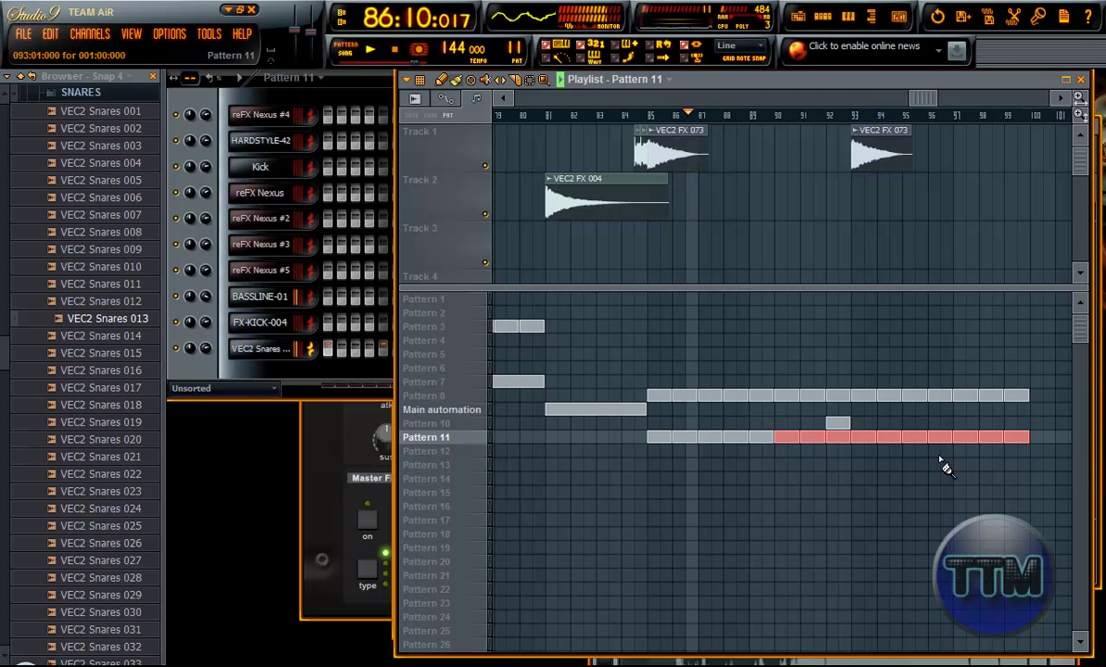
Step: Shift the selected Pattern 11 clip to about bar 89 and remove the Pattern 11 clip at bar 92
{"action": "left_click", "coordinate": [762, 435]}
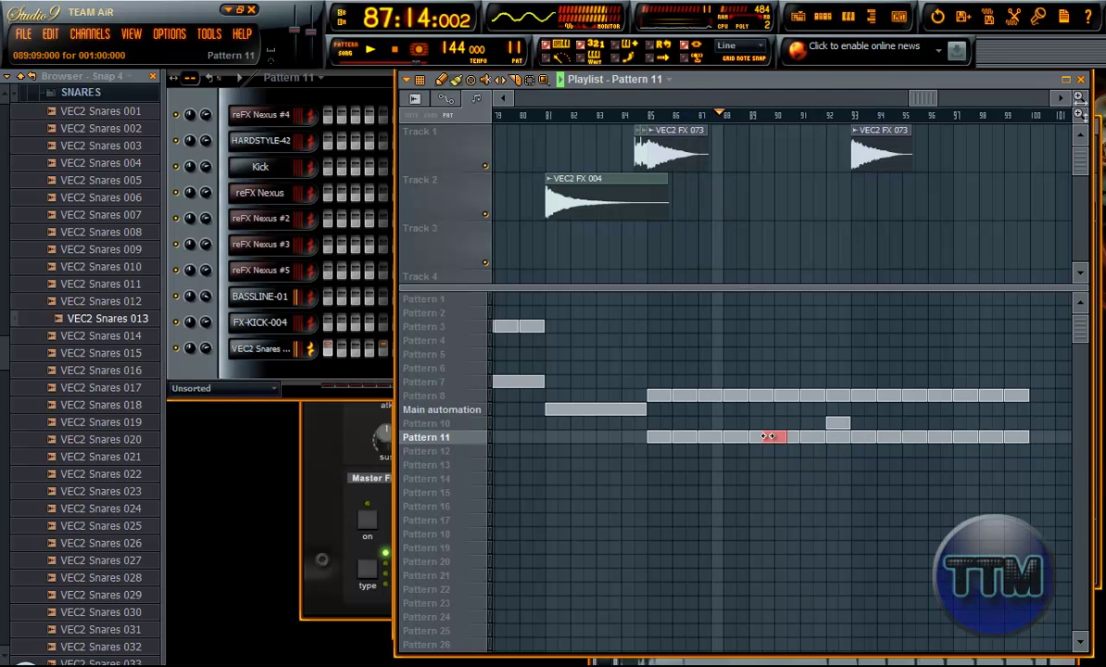
{"action": "scroll", "coordinate": [769, 436], "scroll_direction": "up", "scroll_amount": 3}
{"action": "left_click_drag", "start_coordinate": [768, 435], "coordinate": [594, 435]}
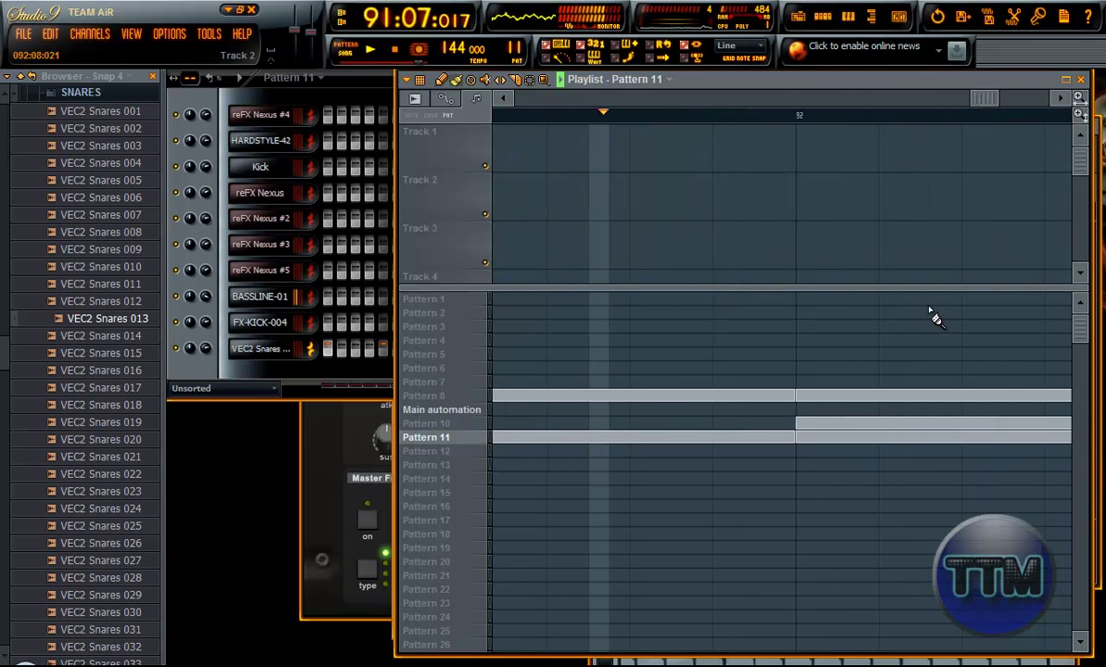
{"action": "scroll", "coordinate": [894, 452], "scroll_direction": "down", "scroll_amount": 3}
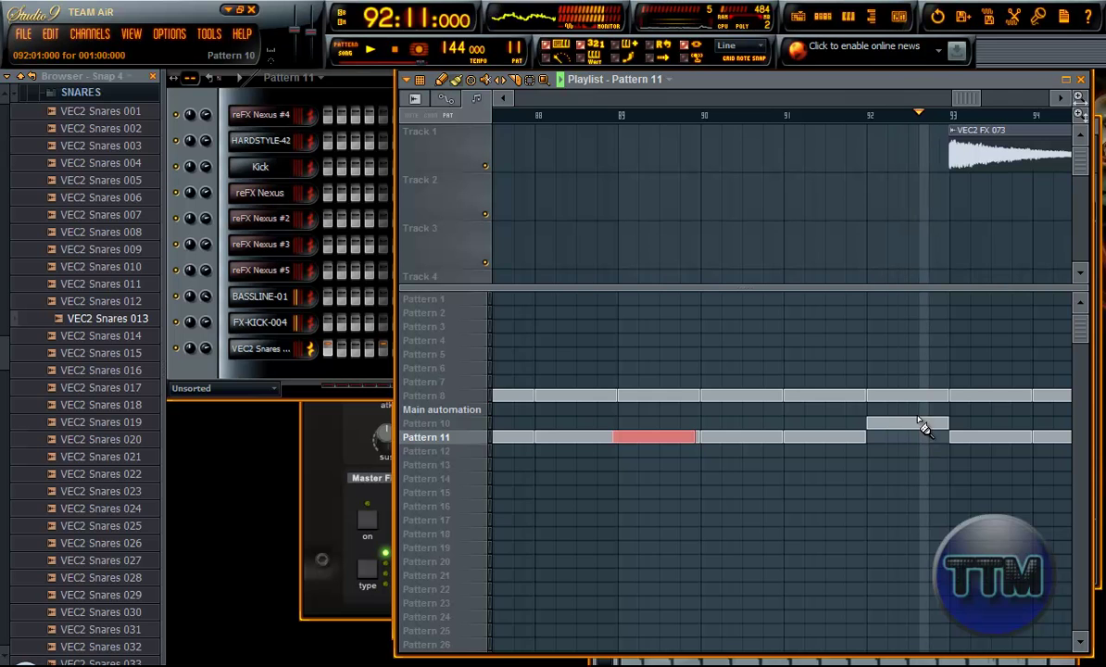
Step: Add another Pattern 11 clip at bar 100 and play the ending from about bar 99
{"action": "left_click_drag", "start_coordinate": [962, 98], "coordinate": [997, 111]}
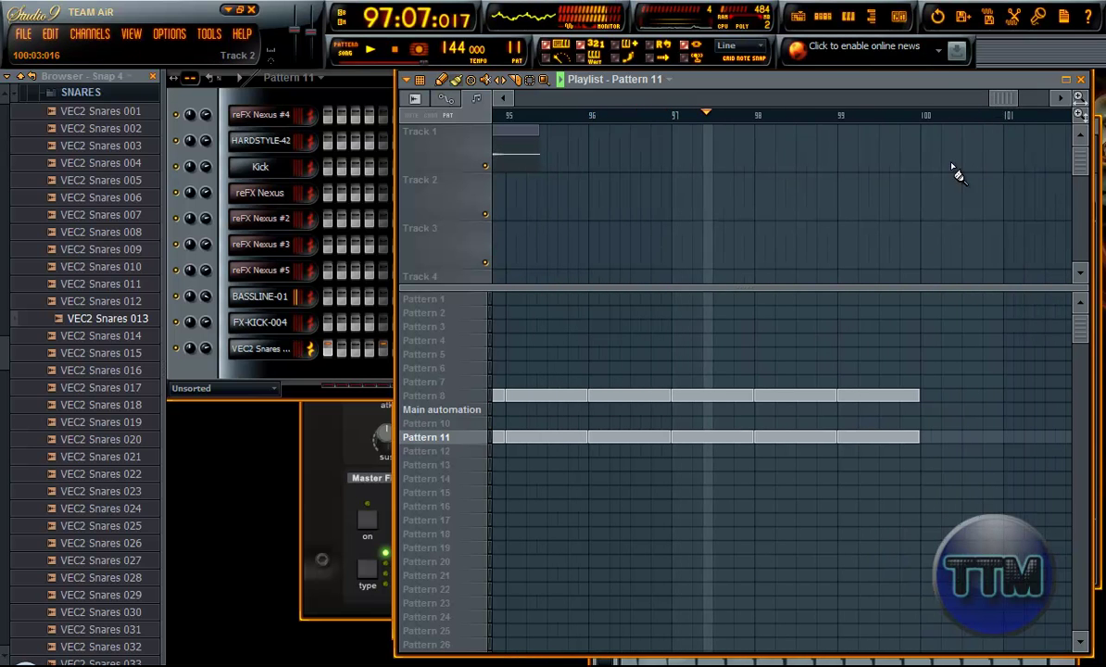
{"action": "left_click_drag", "start_coordinate": [1000, 101], "coordinate": [1014, 104]}
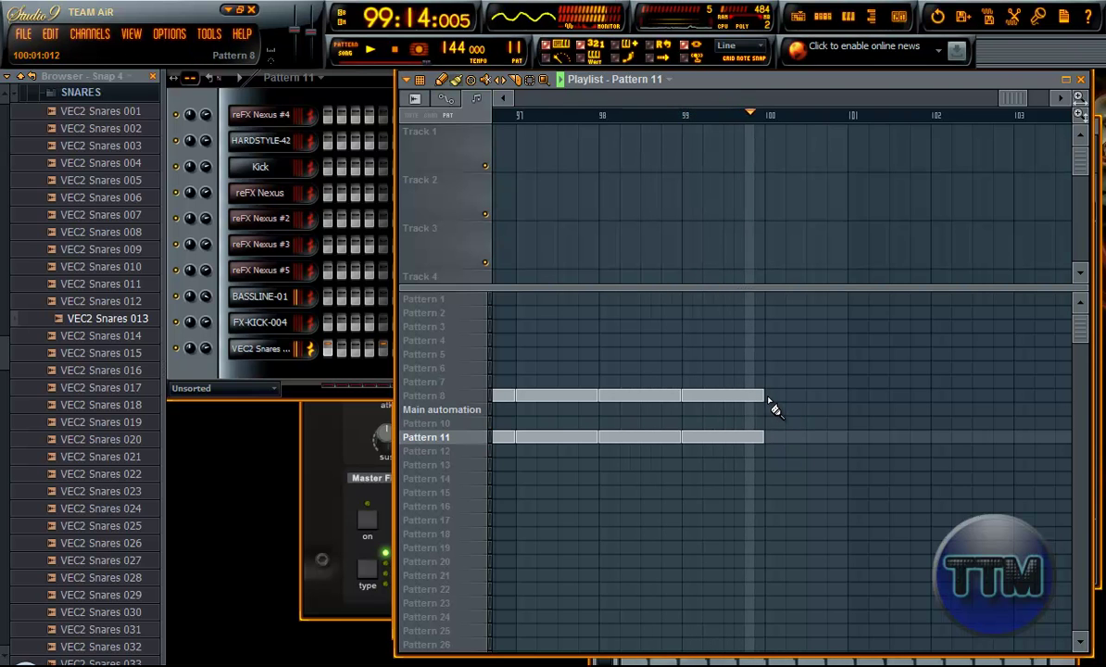
{"action": "left_click", "coordinate": [769, 437]}
{"action": "key", "text": "space"}
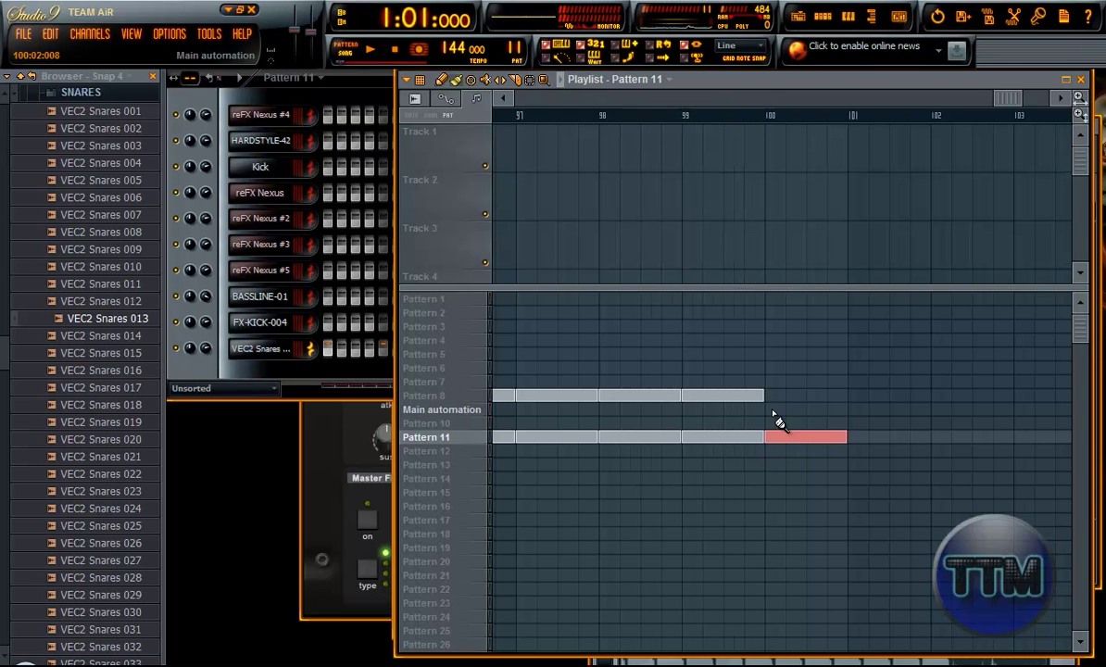
{"action": "left_click", "coordinate": [686, 119]}
{"action": "key", "text": "space"}
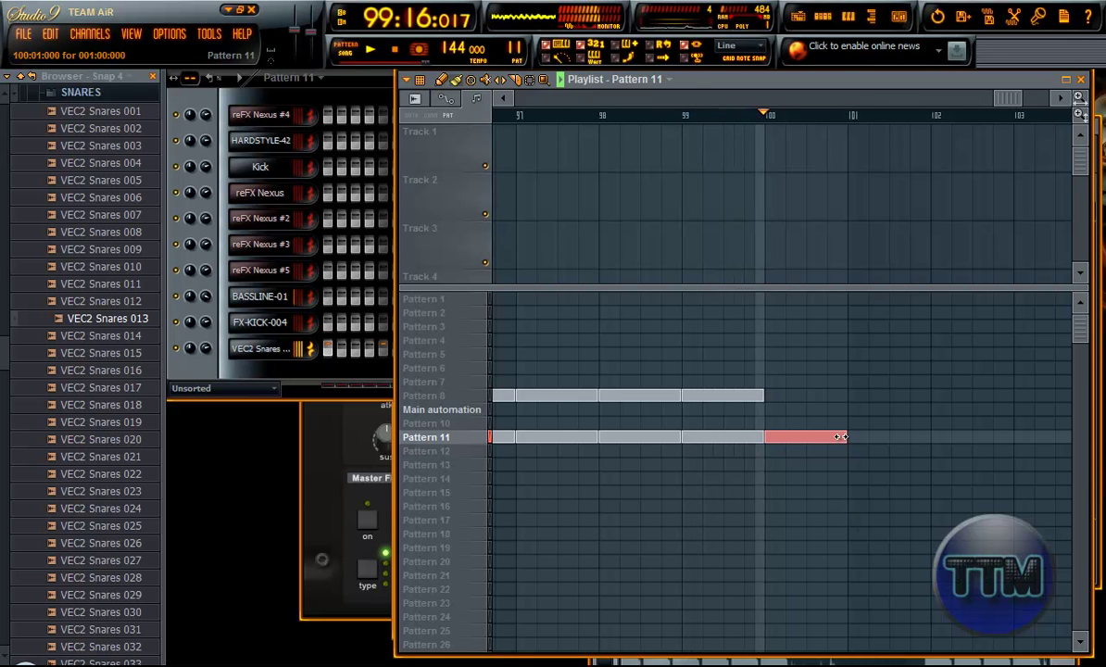
{"action": "key", "text": "space"}
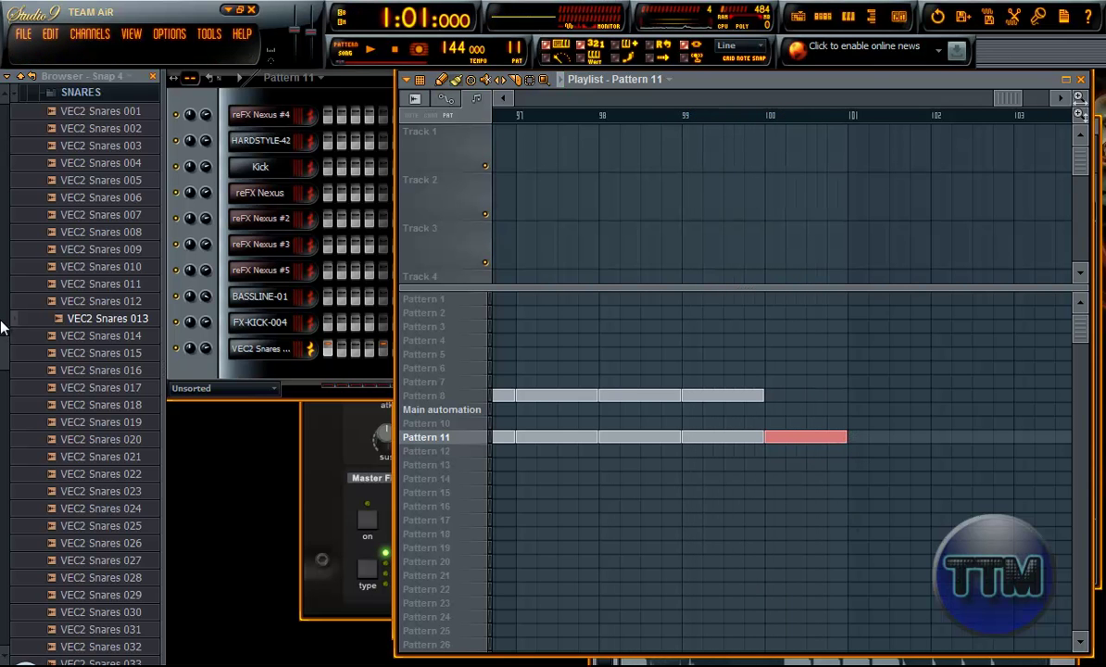
Step: Expand the FX folder in the sample browser and go to its last VEC2 FX samples
{"action": "scroll", "coordinate": [5, 320], "scroll_direction": "up", "scroll_amount": 8}
{"action": "left_click", "coordinate": [69, 277]}
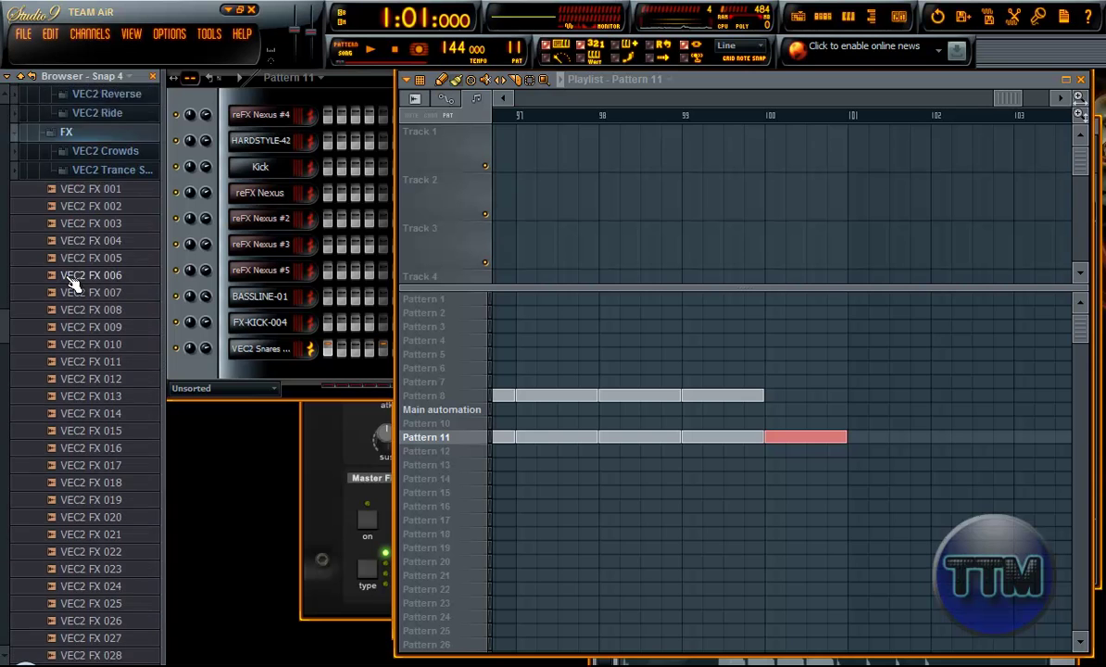
{"action": "left_click", "coordinate": [74, 149]}
{"action": "scroll", "coordinate": [81, 278], "scroll_direction": "down", "scroll_amount": 8}
{"action": "scroll", "coordinate": [80, 277], "scroll_direction": "down", "scroll_amount": 20}
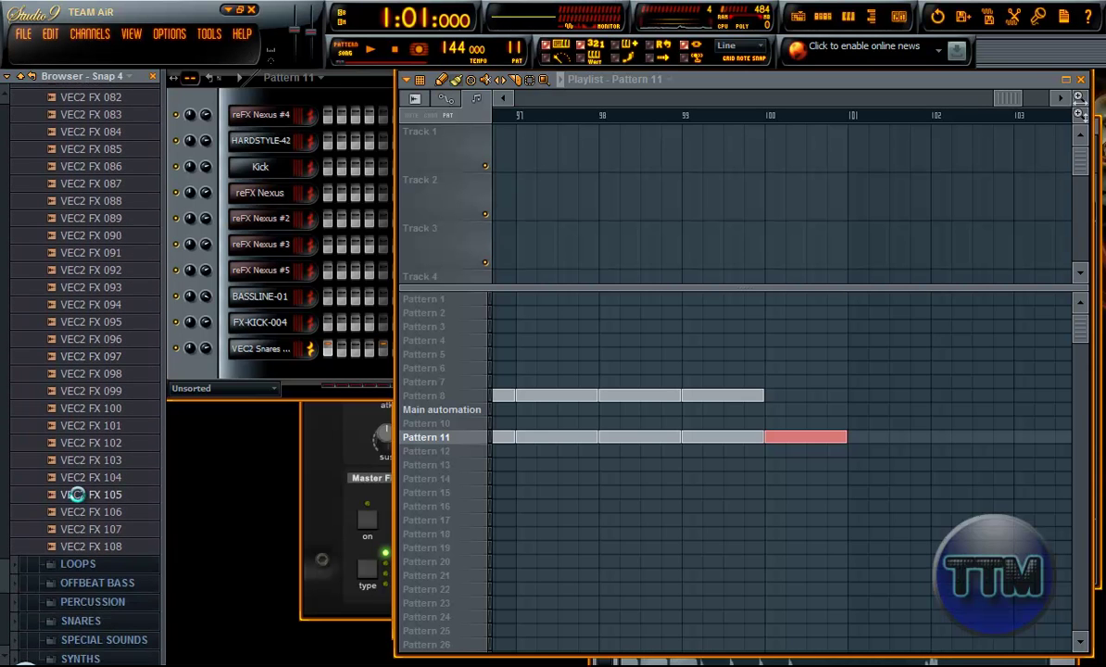
Step: Audition the VEC2 FX samples from 107 back to 063 to choose an effect for the ending
{"action": "left_click", "coordinate": [81, 461]}
{"action": "left_click", "coordinate": [82, 478]}
{"action": "left_click", "coordinate": [82, 512]}
{"action": "left_click", "coordinate": [82, 529]}
{"action": "left_click", "coordinate": [82, 512]}
{"action": "left_click", "coordinate": [81, 494]}
{"action": "left_click", "coordinate": [81, 477]}
{"action": "left_click", "coordinate": [82, 460]}
{"action": "left_click", "coordinate": [81, 443]}
{"action": "left_click", "coordinate": [80, 426]}
{"action": "left_click", "coordinate": [78, 407]}
{"action": "left_click", "coordinate": [77, 390]}
{"action": "left_click", "coordinate": [78, 374]}
{"action": "left_click", "coordinate": [78, 355]}
{"action": "left_click", "coordinate": [78, 322]}
{"action": "left_click", "coordinate": [78, 304]}
{"action": "left_click", "coordinate": [78, 287]}
{"action": "left_click", "coordinate": [81, 252]}
{"action": "left_click", "coordinate": [80, 235]}
{"action": "left_click", "coordinate": [81, 218]}
{"action": "left_click", "coordinate": [80, 200]}
{"action": "left_click", "coordinate": [79, 184]}
{"action": "left_click", "coordinate": [80, 166]}
{"action": "left_click", "coordinate": [80, 148]}
{"action": "left_click", "coordinate": [80, 132]}
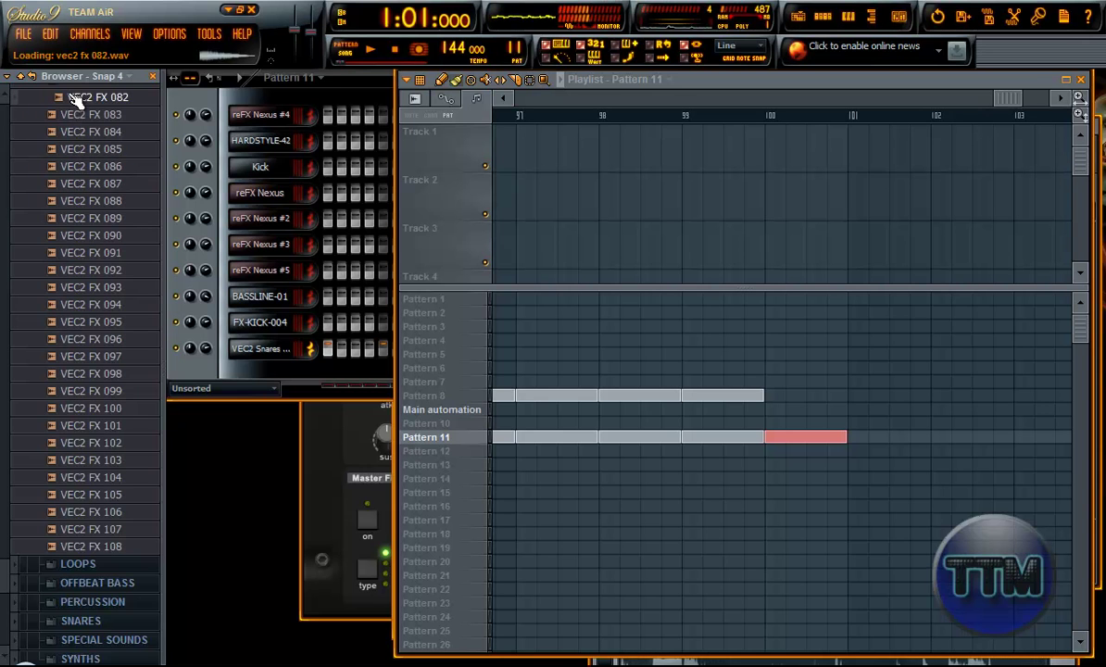
{"action": "scroll", "coordinate": [77, 139], "scroll_direction": "up", "scroll_amount": 5}
{"action": "left_click", "coordinate": [80, 339]}
{"action": "left_click", "coordinate": [80, 322]}
{"action": "left_click", "coordinate": [81, 304]}
{"action": "left_click", "coordinate": [82, 287]}
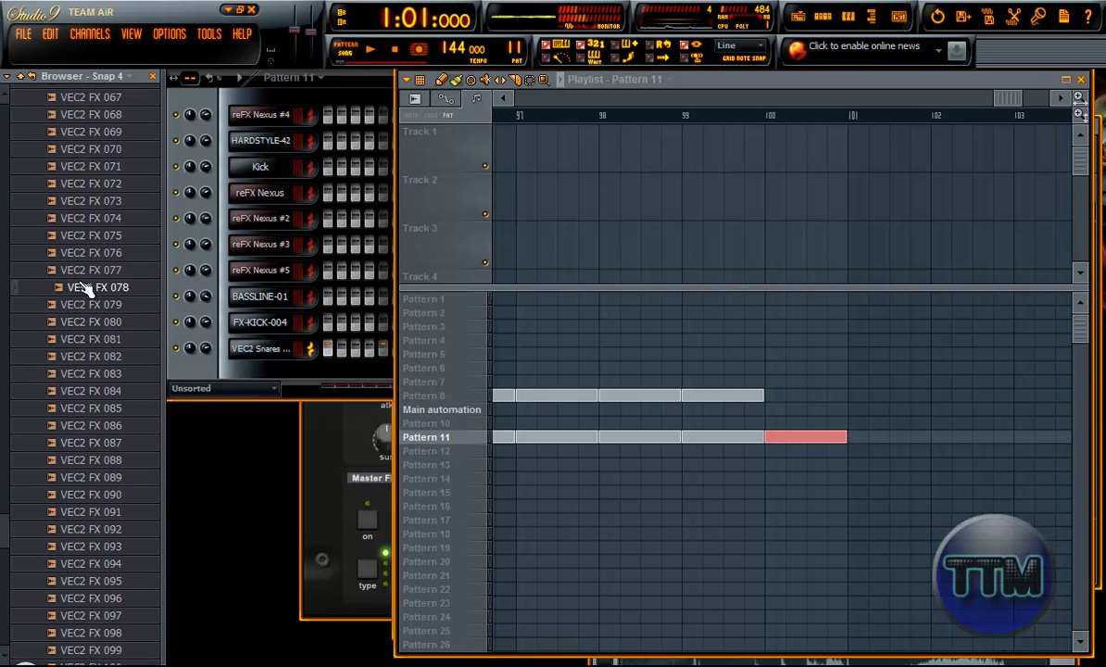
{"action": "left_click", "coordinate": [81, 269]}
{"action": "left_click", "coordinate": [80, 252]}
{"action": "left_click", "coordinate": [81, 236]}
{"action": "left_click", "coordinate": [80, 218]}
{"action": "left_click", "coordinate": [81, 201]}
{"action": "left_click", "coordinate": [80, 184]}
{"action": "left_click", "coordinate": [80, 166]}
{"action": "left_click", "coordinate": [80, 149]}
{"action": "left_click", "coordinate": [80, 132]}
{"action": "left_click", "coordinate": [80, 114]}
{"action": "left_click", "coordinate": [80, 96]}
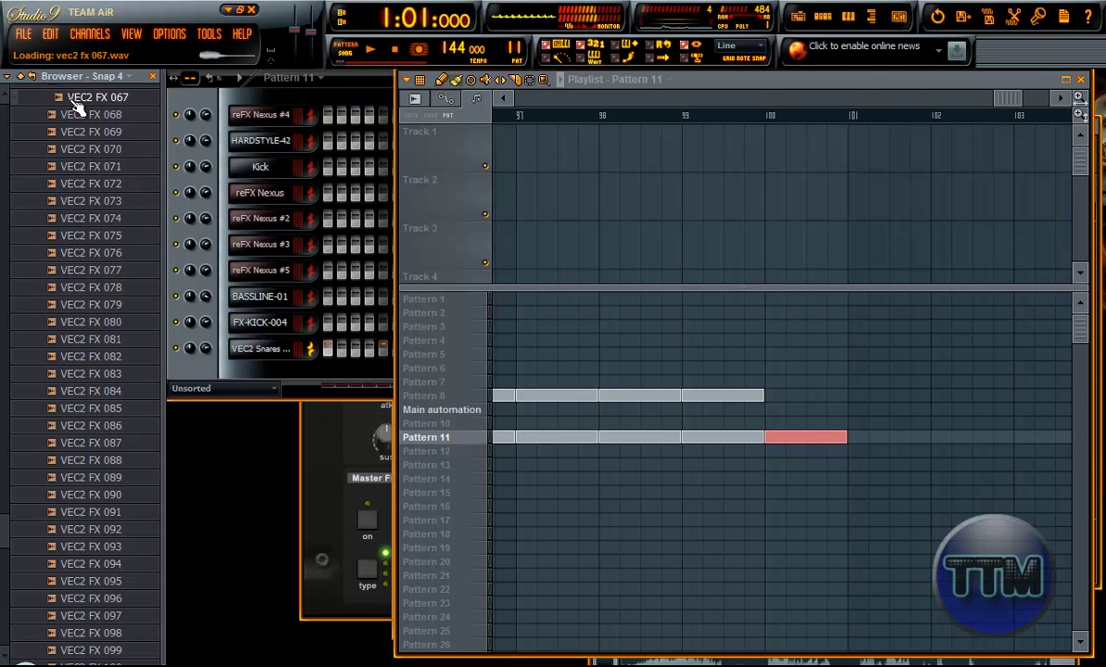
{"action": "scroll", "coordinate": [79, 370], "scroll_direction": "up", "scroll_amount": 6}
{"action": "left_click", "coordinate": [80, 390]}
{"action": "left_click", "coordinate": [80, 374]}
{"action": "left_click", "coordinate": [76, 357]}
{"action": "left_click", "coordinate": [74, 340]}
{"action": "left_click", "coordinate": [83, 358]}
Step: Place VEC2 FX 063 at bar 101 on Track 2 and set its channel volume to about 88%
{"action": "left_click_drag", "start_coordinate": [81, 341], "coordinate": [851, 206]}
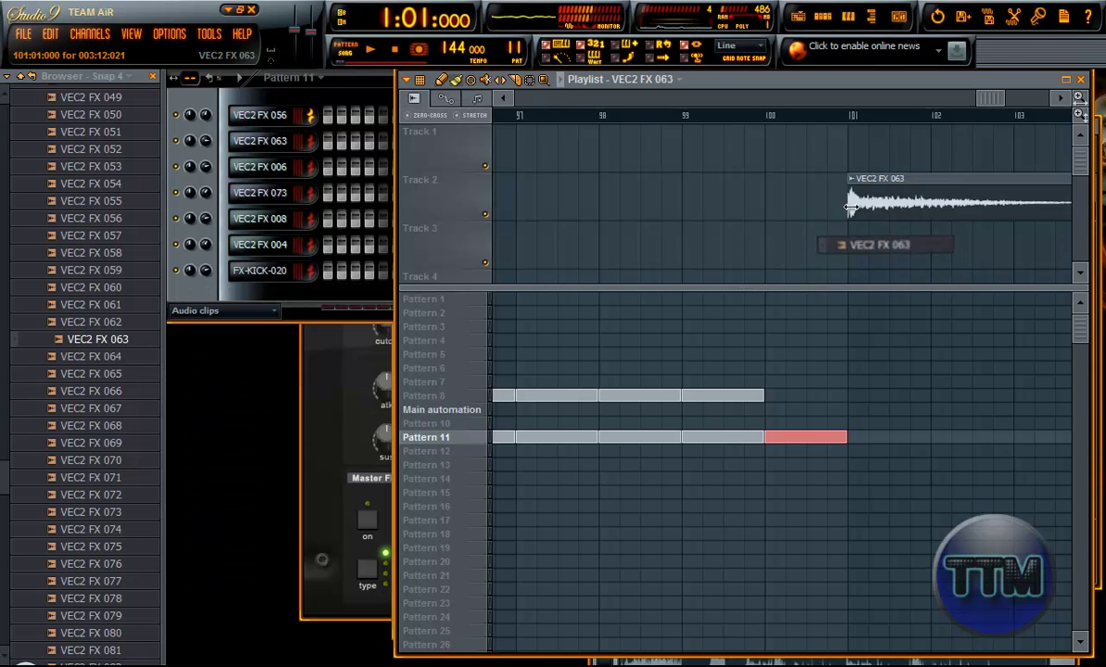
{"action": "left_click", "coordinate": [852, 178]}
{"action": "left_click", "coordinate": [871, 240]}
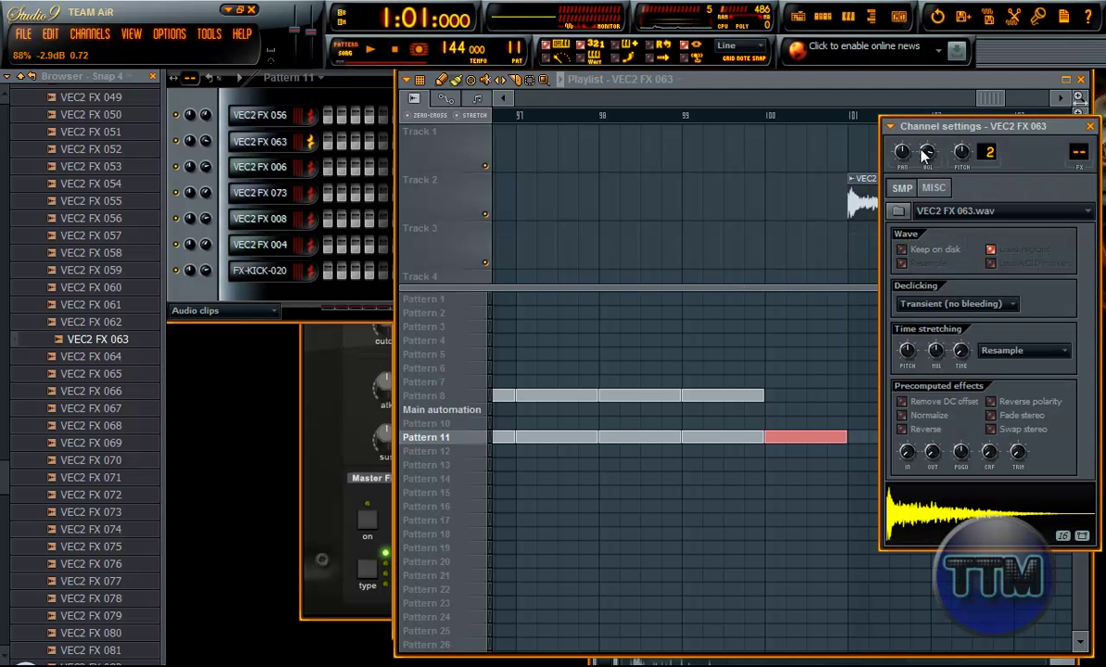
Step: Play the ending and nudge the VEC2 FX 063 clip on Track 2 to start at 100:16:012
{"action": "left_click", "coordinate": [737, 116]}
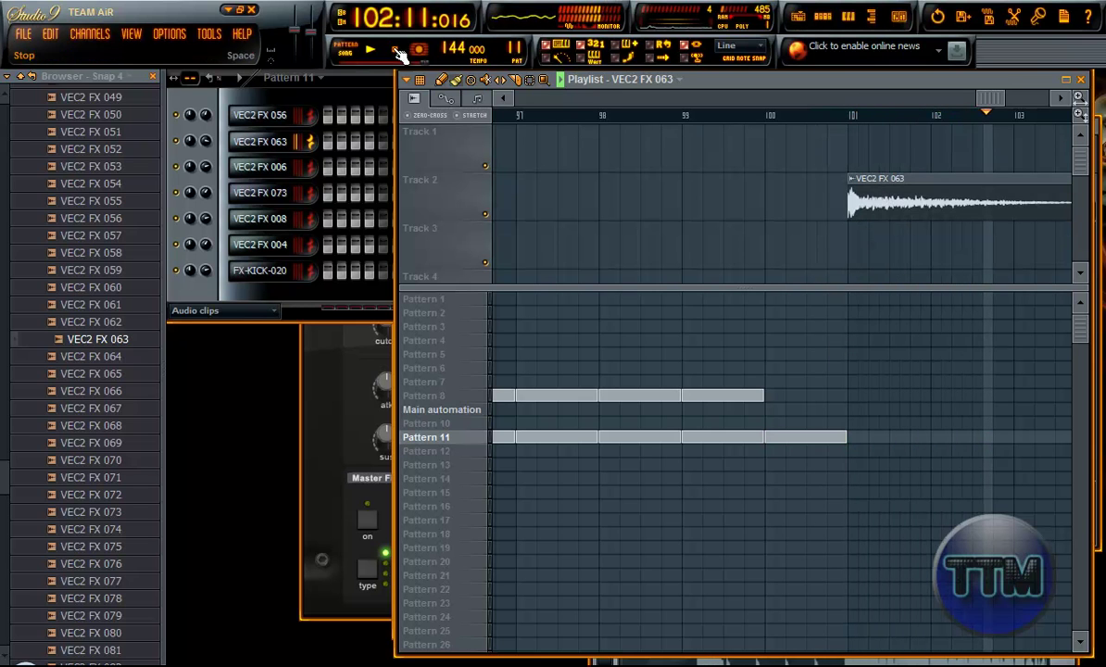
{"action": "left_click", "coordinate": [414, 98]}
{"action": "left_click", "coordinate": [442, 161]}
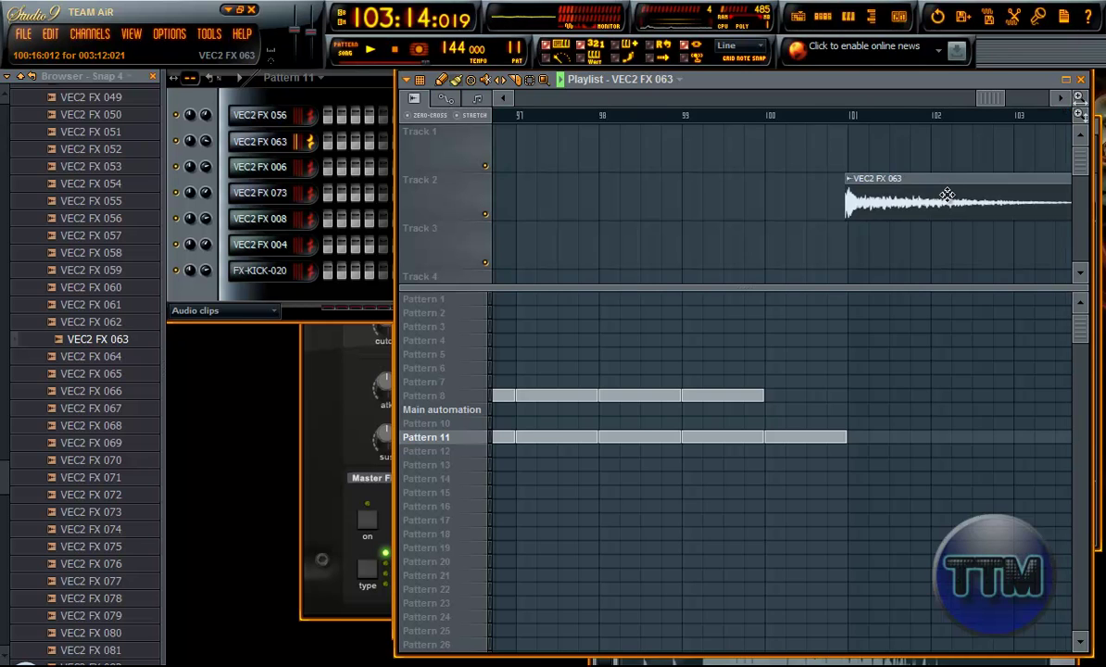
{"action": "scroll", "coordinate": [924, 111], "scroll_direction": "down", "scroll_amount": 3}
{"action": "key", "text": "space"}
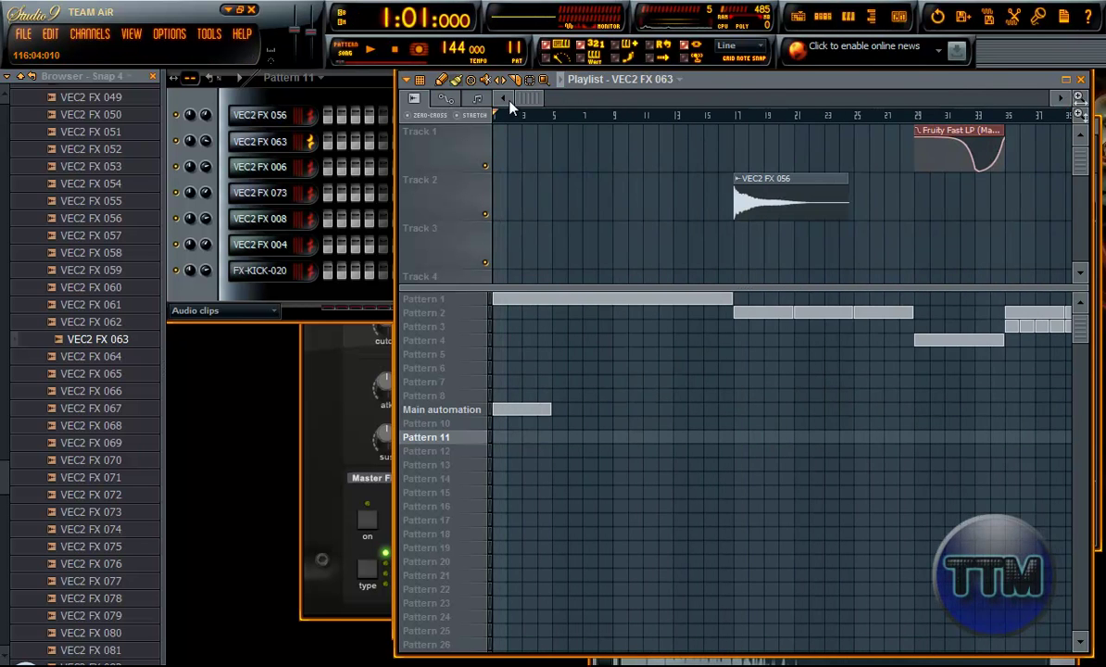
Step: Show the whole arrangement in the playlist and play it from the beginning
{"action": "scroll", "coordinate": [846, 285], "scroll_direction": "down", "scroll_amount": 2}
{"action": "scroll", "coordinate": [846, 285], "scroll_direction": "down", "scroll_amount": 3}
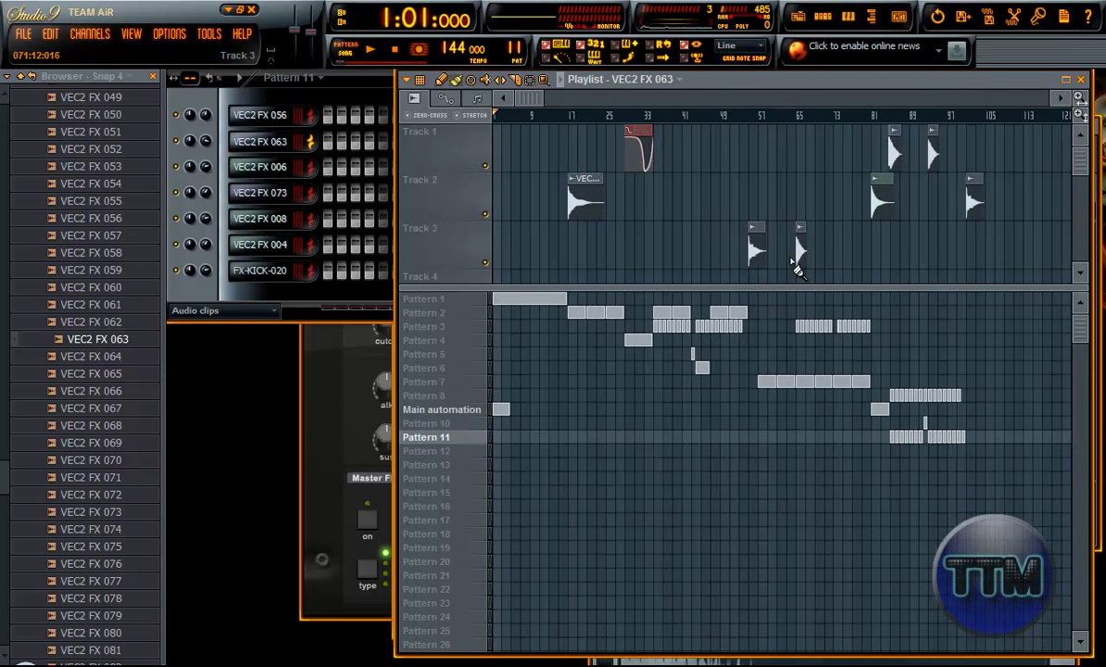
{"action": "key", "text": "space"}
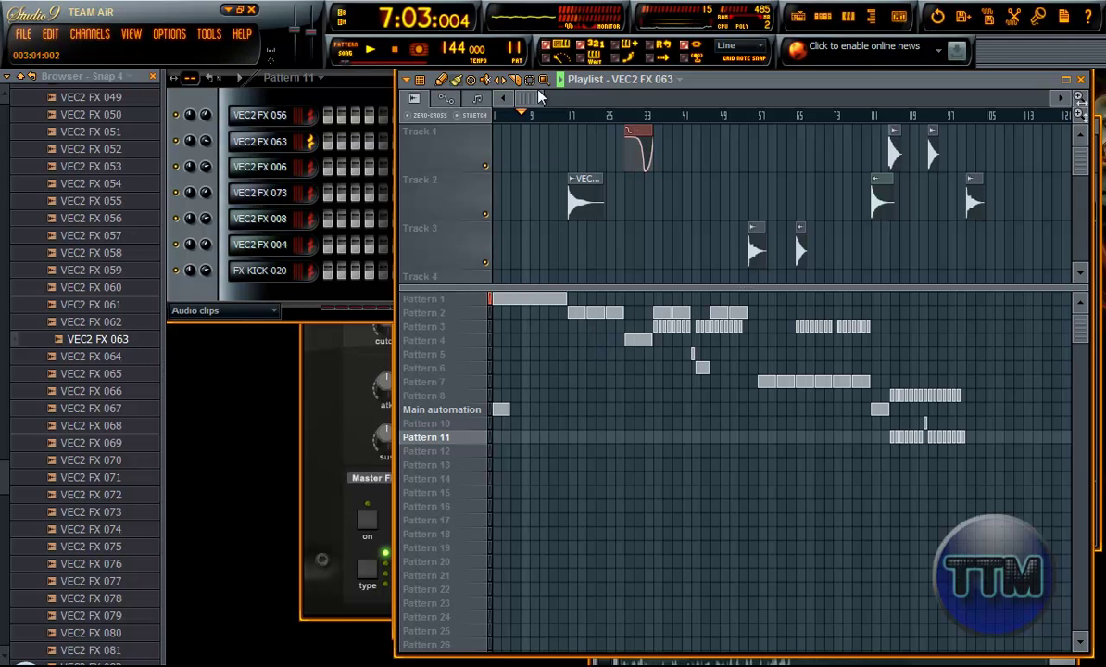
Step: Select Pattern 1 and follow the playback through the arrangement up to the Pattern 7 section around bar 73
{"action": "left_click", "coordinate": [445, 300]}
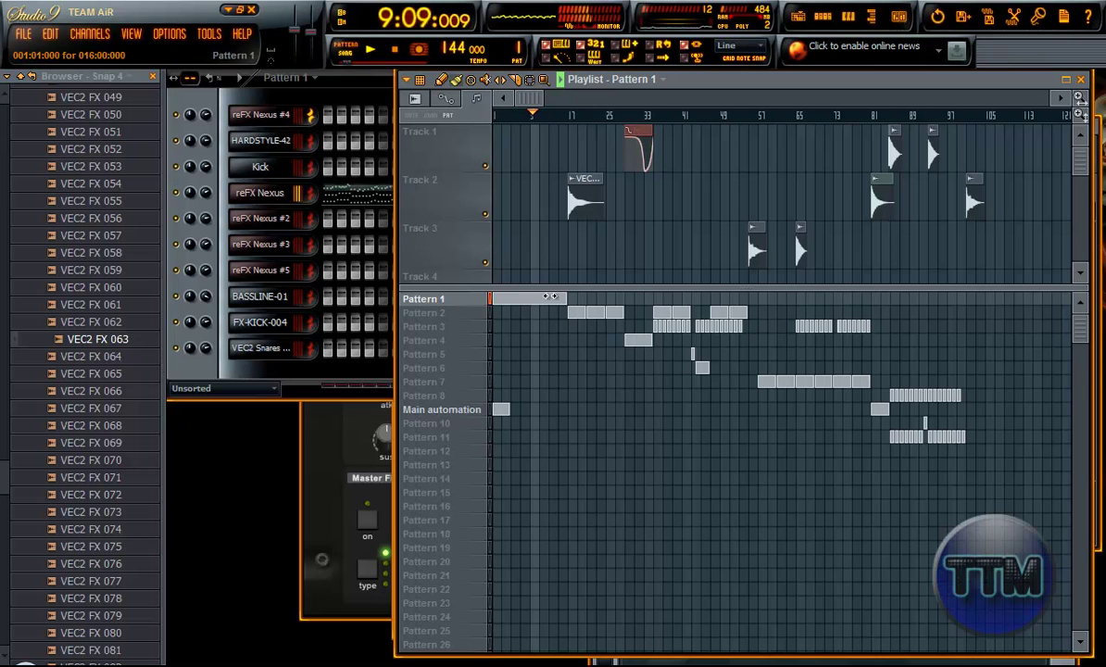
{"action": "scroll", "coordinate": [558, 326], "scroll_direction": "up", "scroll_amount": 1}
{"action": "left_click_drag", "start_coordinate": [532, 99], "coordinate": [505, 114]}
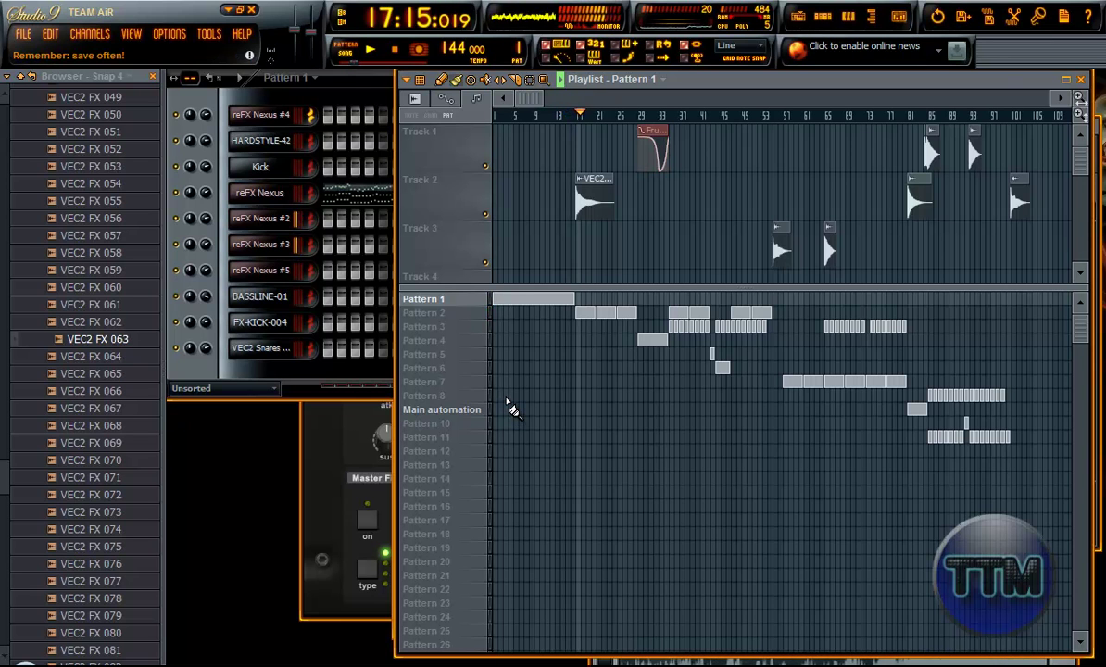
{"action": "scroll", "coordinate": [516, 106], "scroll_direction": "right", "scroll_amount": 5}
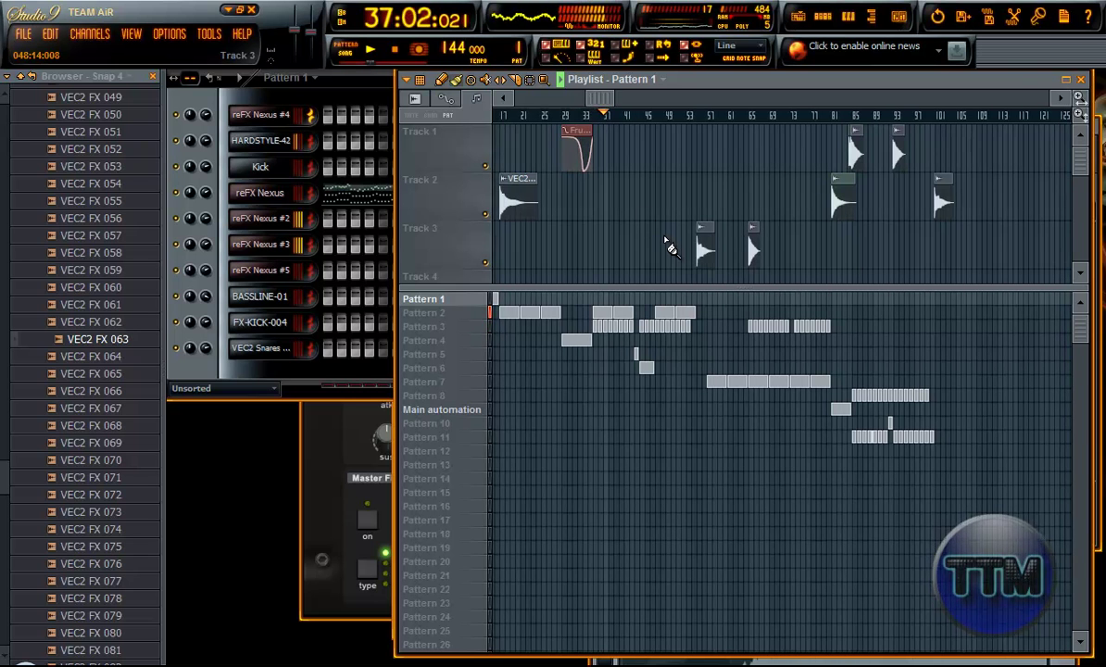
{"action": "scroll", "coordinate": [666, 247], "scroll_direction": "up", "scroll_amount": 5}
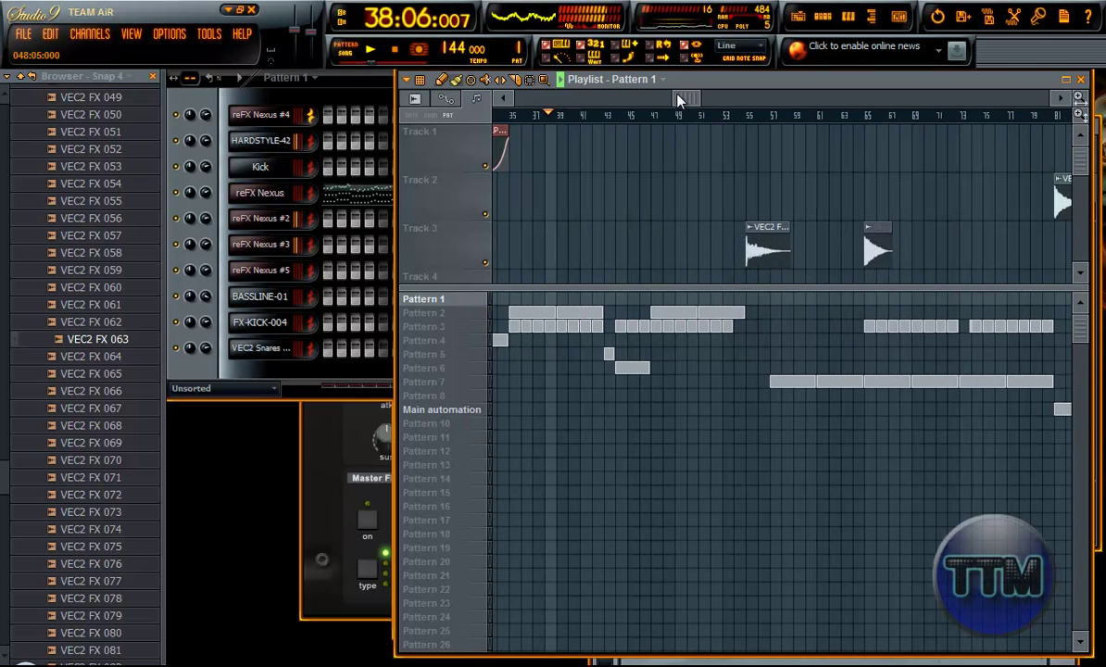
{"action": "left_click_drag", "start_coordinate": [705, 101], "coordinate": [711, 103]}
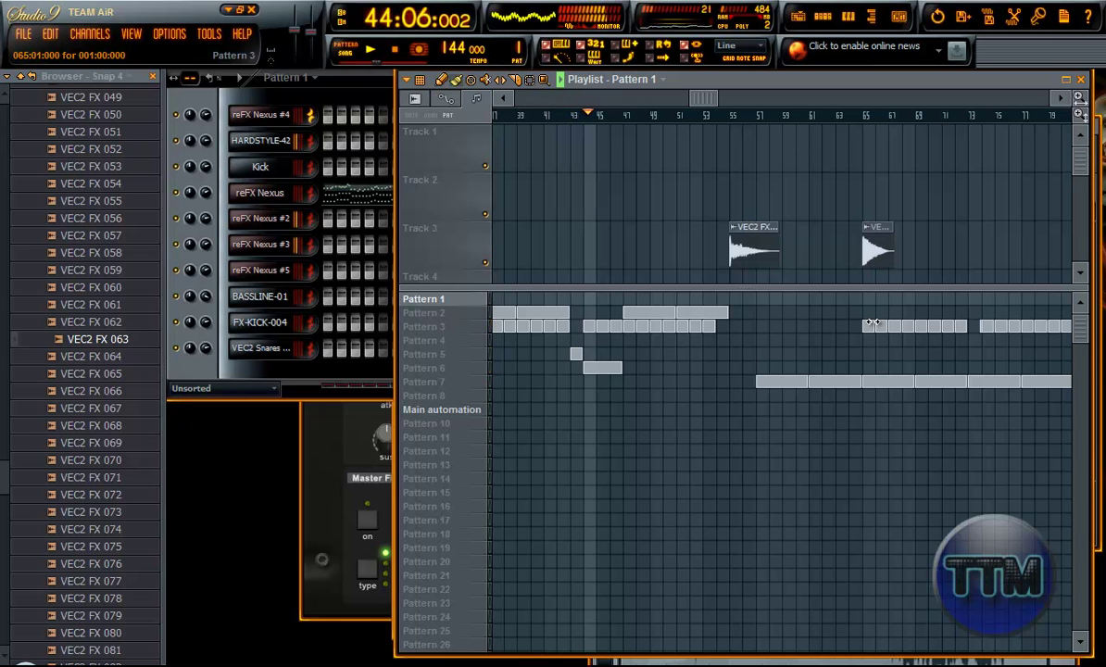
{"action": "left_click_drag", "start_coordinate": [694, 99], "coordinate": [731, 100]}
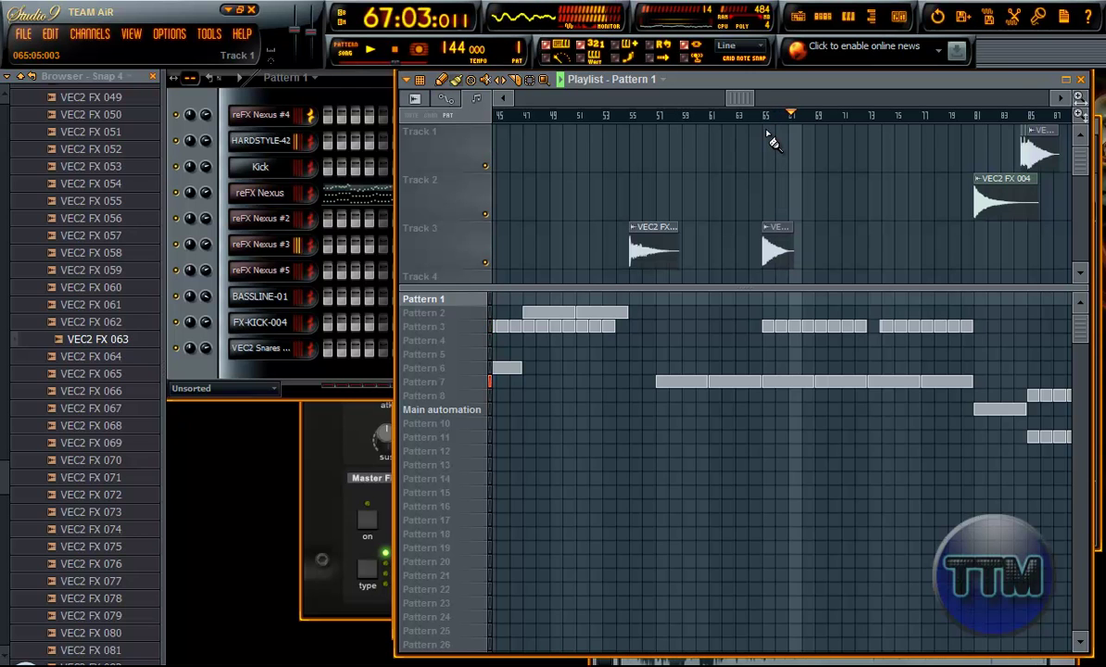
{"action": "left_click", "coordinate": [194, 129]}
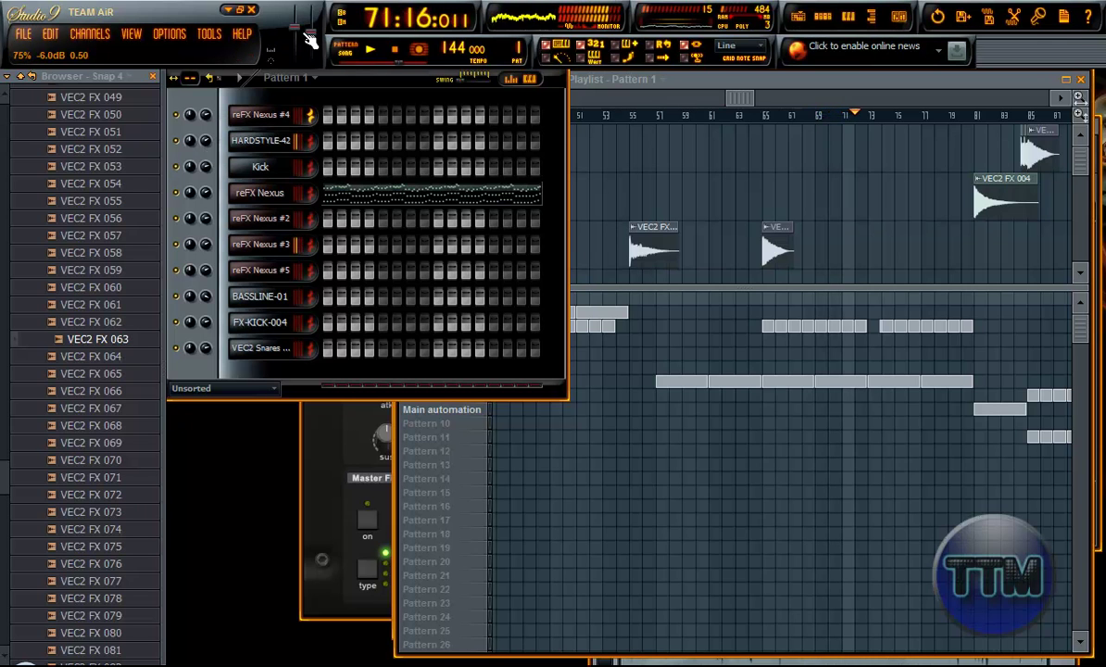
{"action": "left_click", "coordinate": [732, 95]}
Step: Copy all of Pattern 7's reFX Nexus #3 notes into the reFX Nexus #2 channel
{"action": "left_click", "coordinate": [424, 382]}
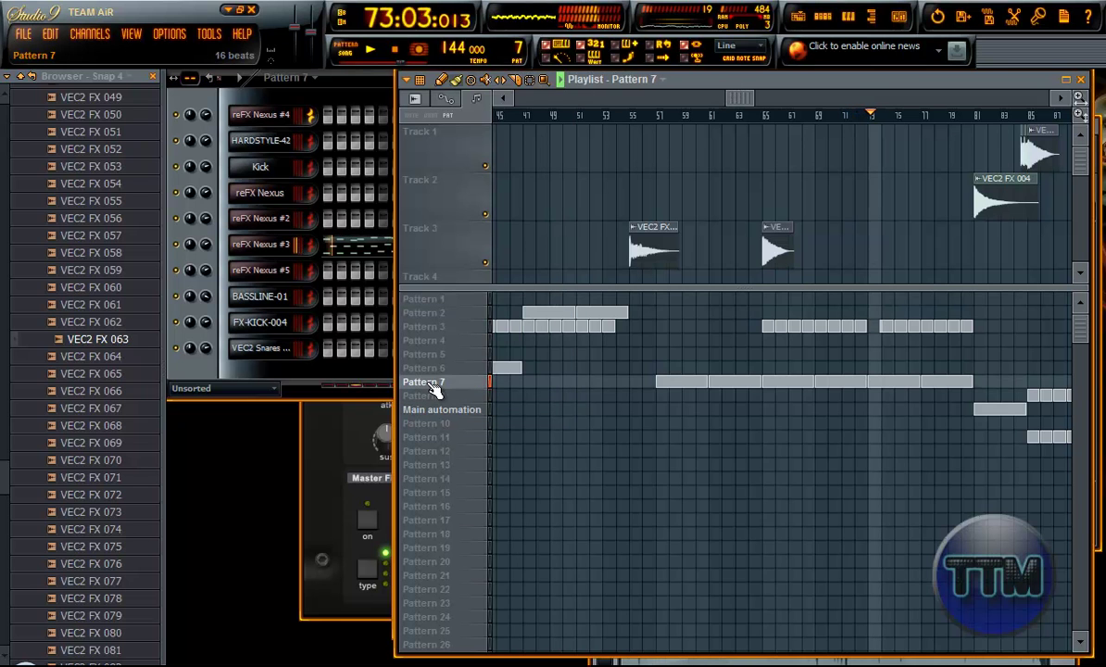
{"action": "left_click_drag", "start_coordinate": [739, 98], "coordinate": [797, 97]}
{"action": "left_click", "coordinate": [350, 246]}
{"action": "scroll", "coordinate": [732, 389], "scroll_direction": "down", "scroll_amount": 3}
{"action": "key", "text": "ctrl+a"}
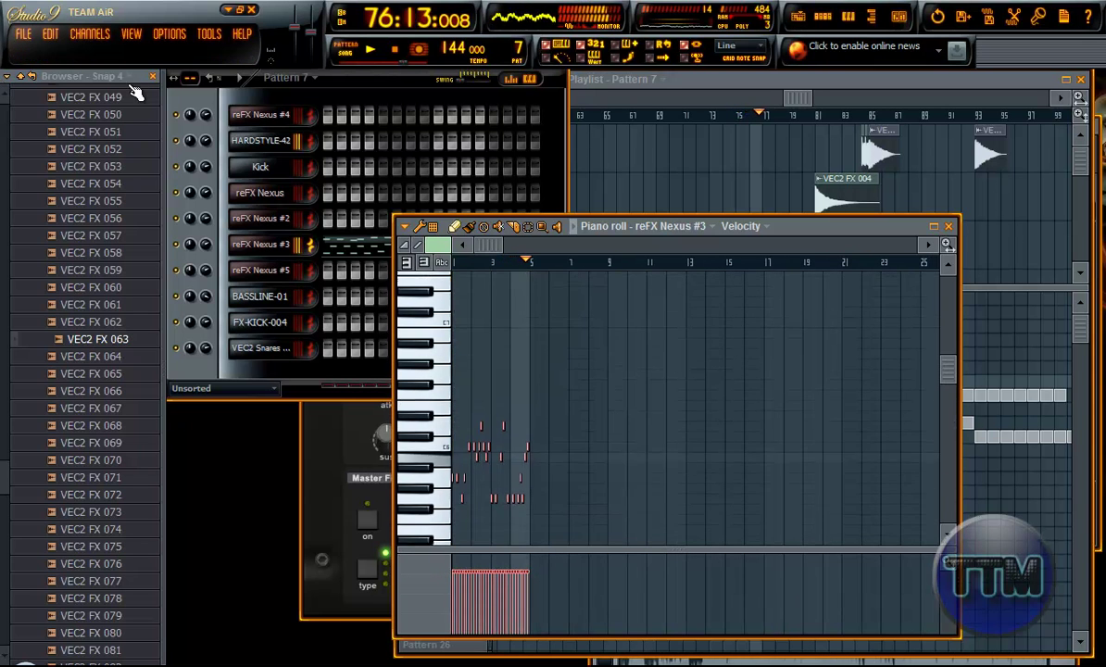
{"action": "right_click", "coordinate": [278, 246]}
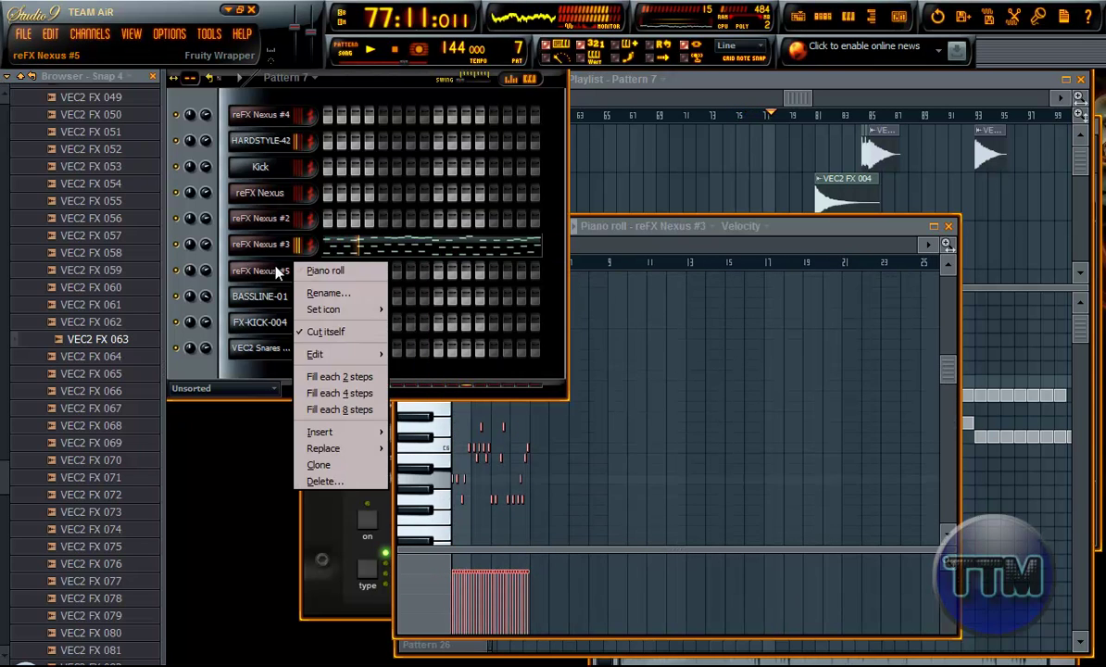
{"action": "right_click", "coordinate": [245, 221]}
{"action": "left_click", "coordinate": [325, 218]}
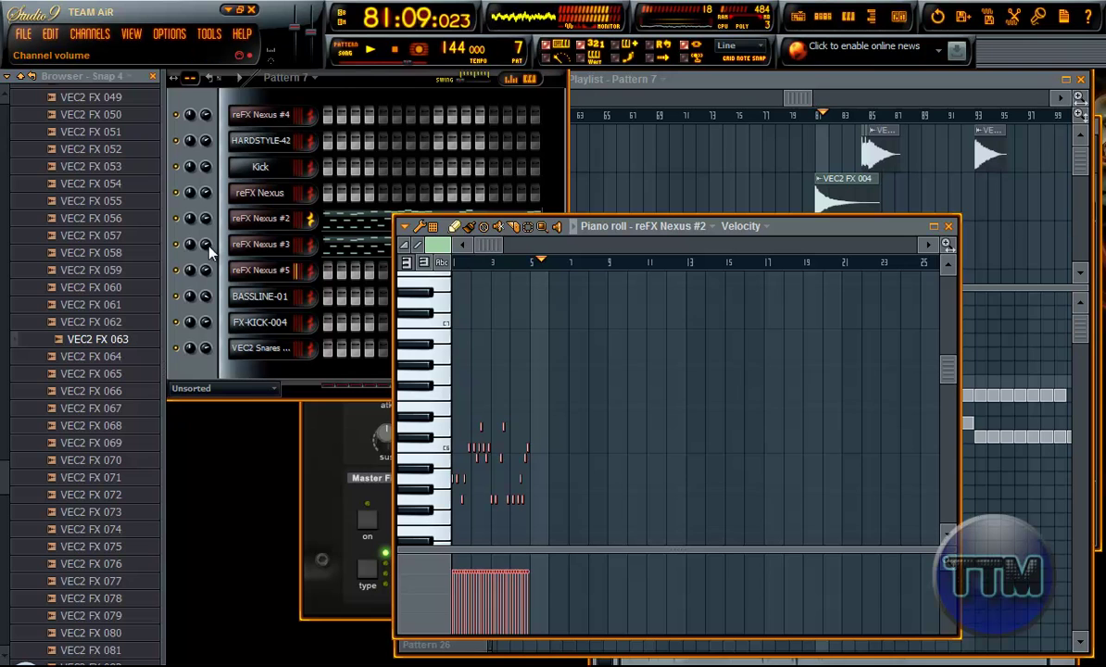
{"action": "left_click", "coordinate": [203, 219]}
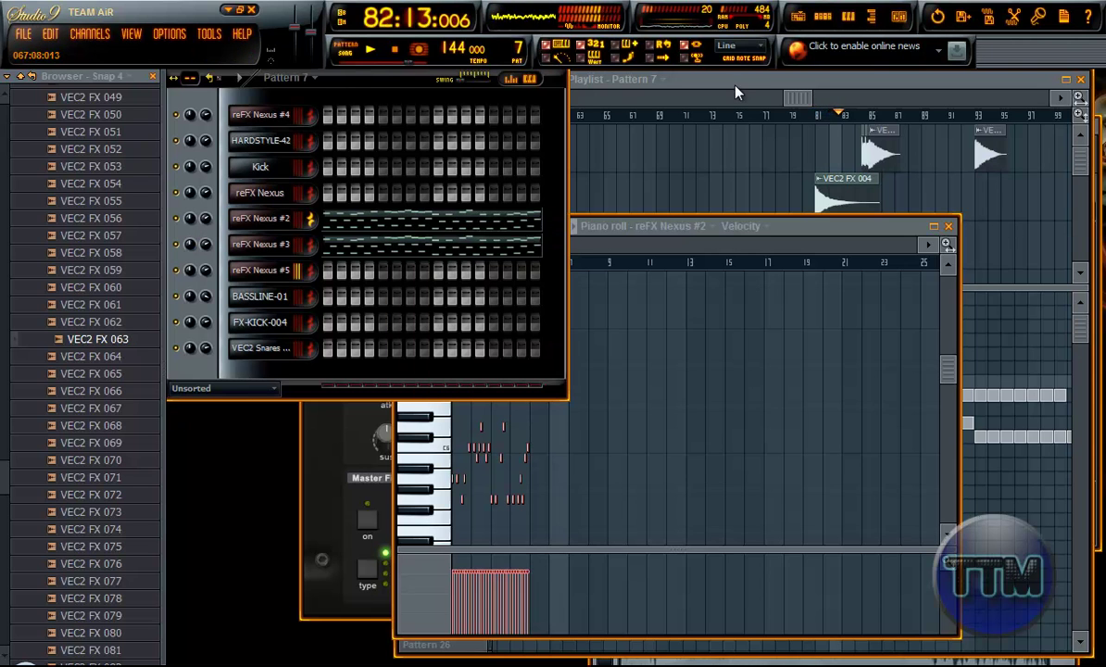
Step: Listen to the final section through to the ending effect at bar 101 and stop the playback
{"action": "left_click", "coordinate": [686, 76]}
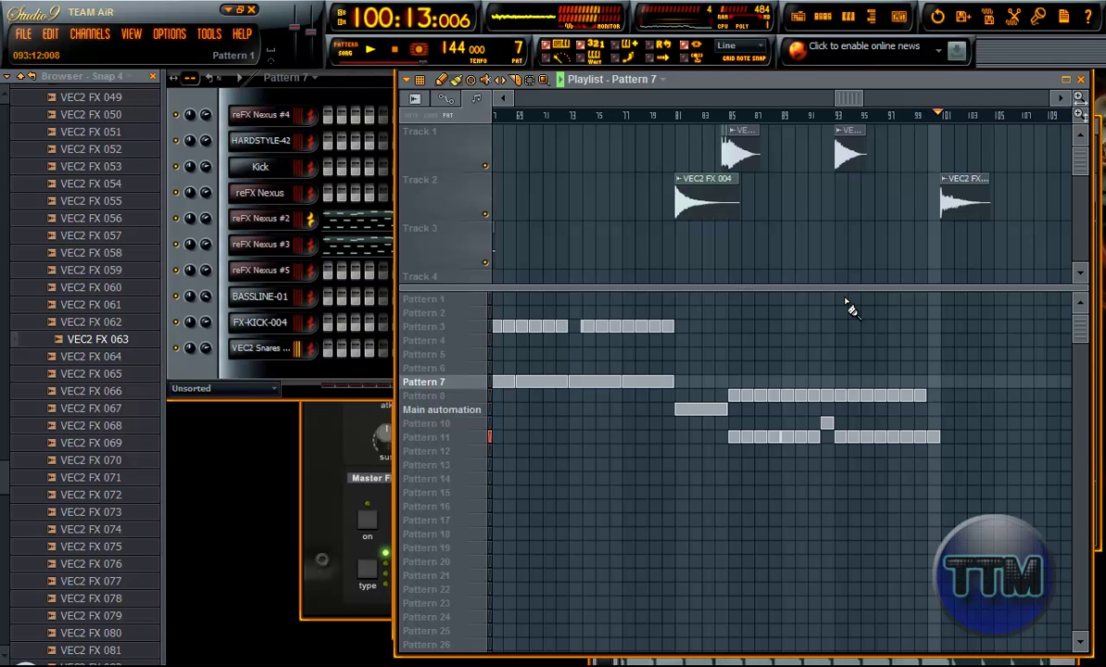
{"action": "left_click_drag", "start_coordinate": [845, 98], "coordinate": [667, 137]}
{"action": "key", "text": "space"}
{"action": "scroll", "coordinate": [667, 137], "scroll_direction": "right", "scroll_amount": 10}
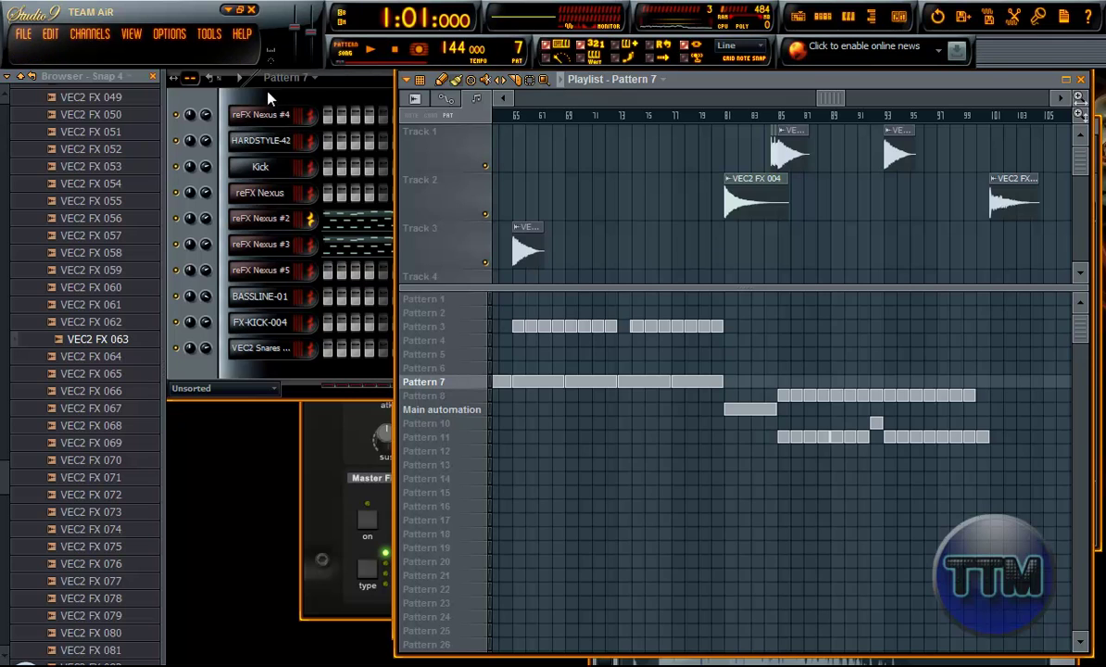
Step: Review the channel contents of Main automation and Pattern 7, and look over the arrangement in the playlist
{"action": "left_click", "coordinate": [278, 104]}
{"action": "left_click", "coordinate": [569, 78]}
{"action": "scroll", "coordinate": [487, 318], "scroll_direction": "left", "scroll_amount": 10}
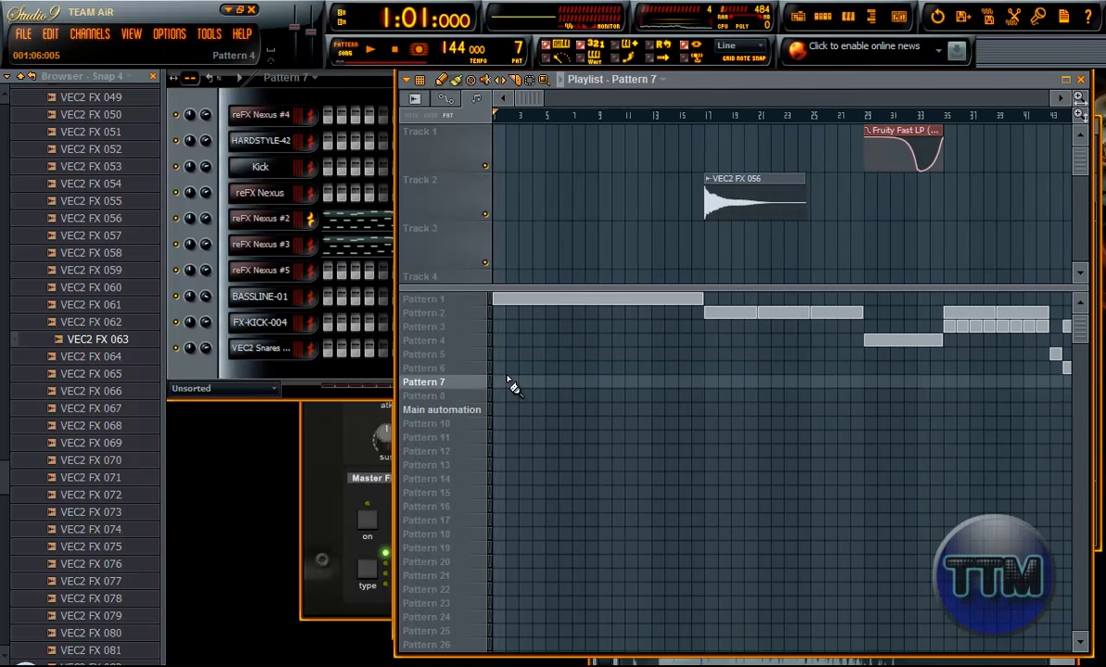
{"action": "left_click", "coordinate": [466, 411]}
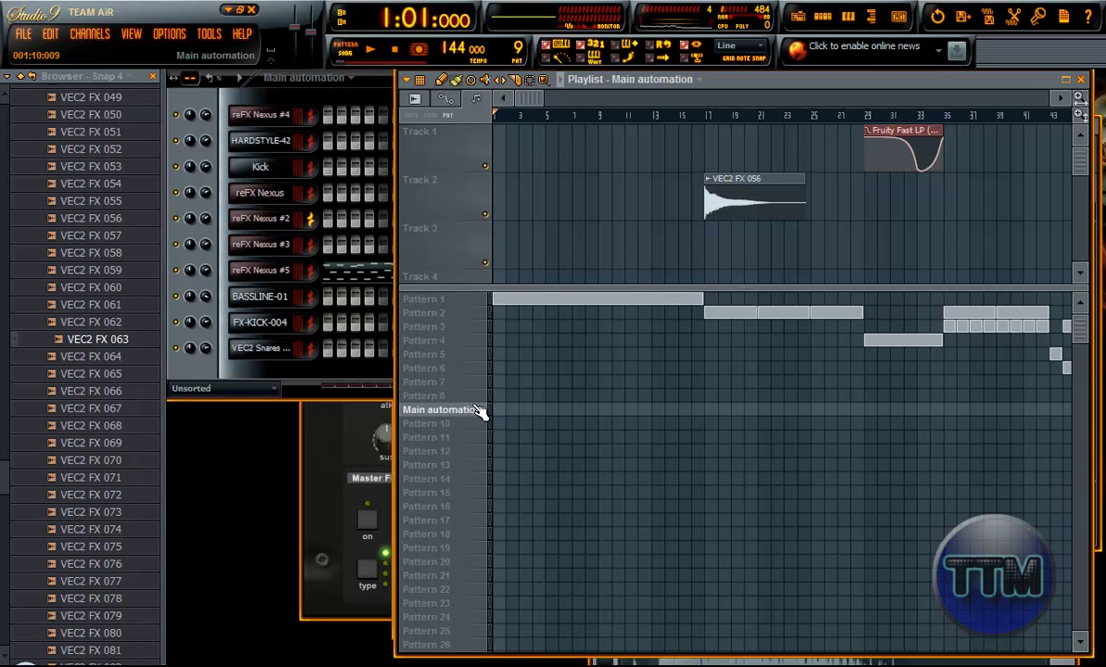
{"action": "left_click_drag", "start_coordinate": [530, 98], "coordinate": [836, 168]}
{"action": "left_click", "coordinate": [457, 382]}
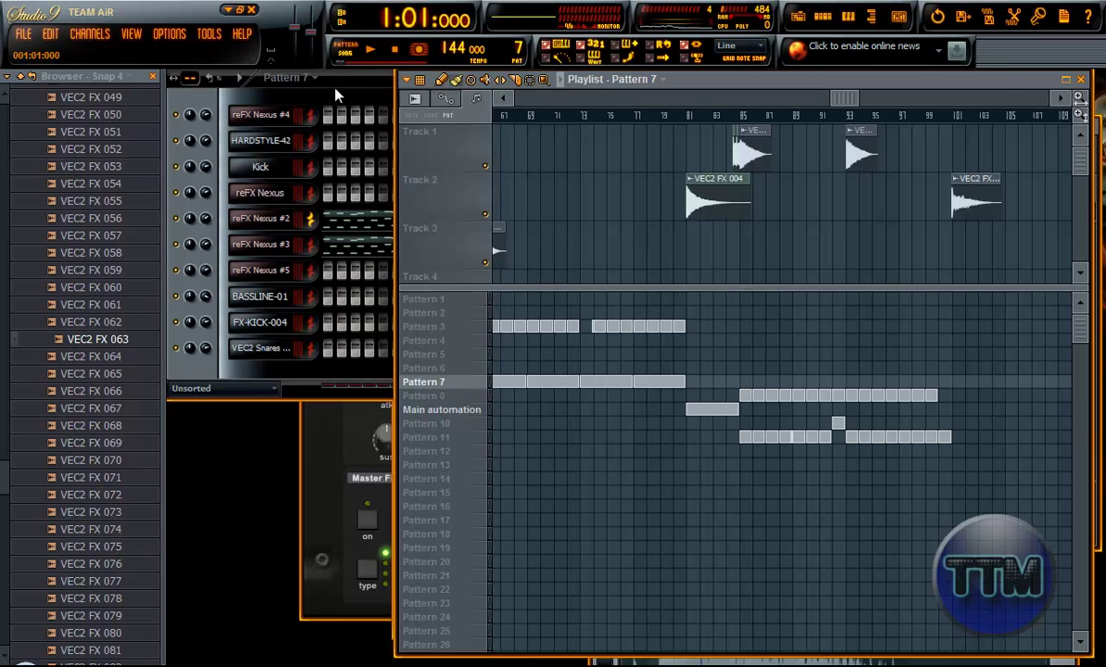
{"action": "left_click", "coordinate": [312, 82]}
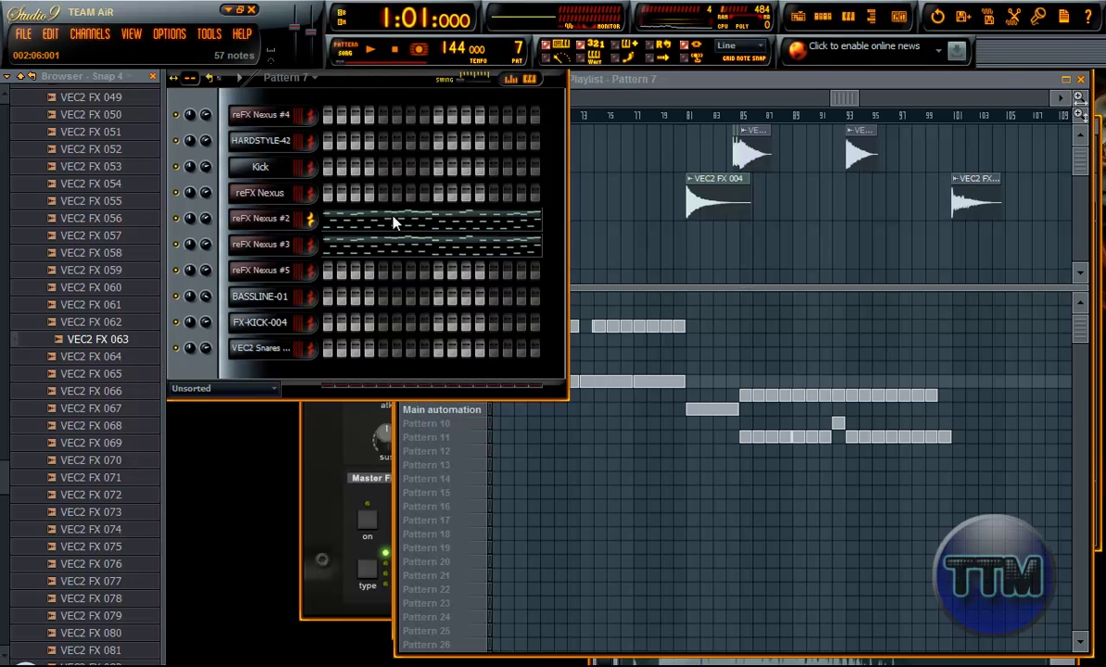
{"action": "left_click_drag", "start_coordinate": [842, 98], "coordinate": [561, 107]}
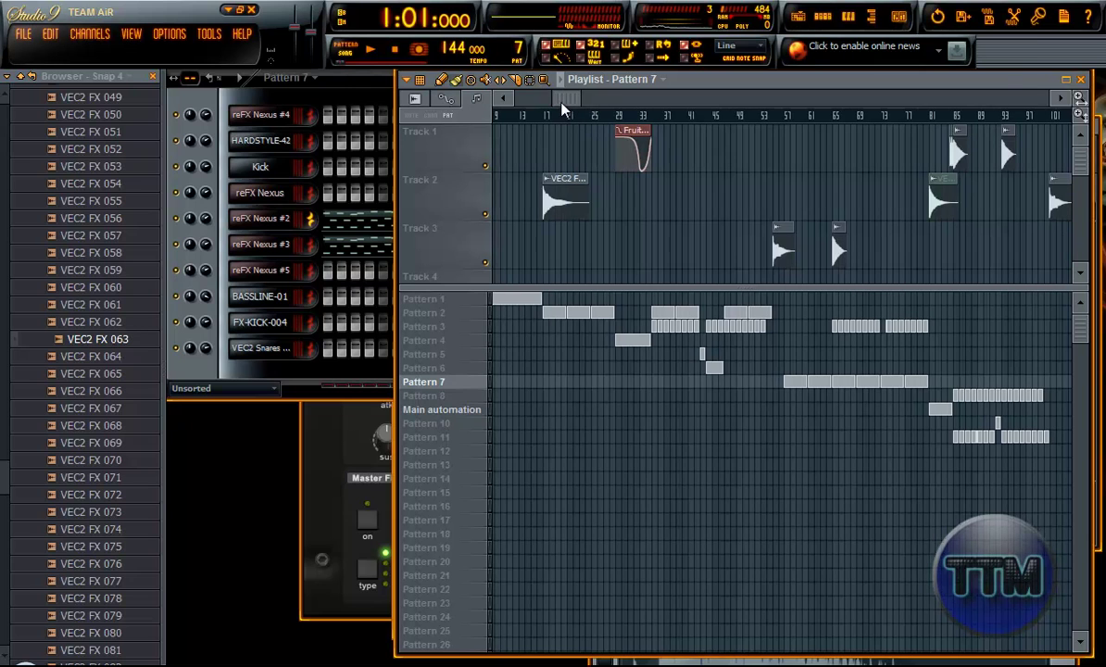